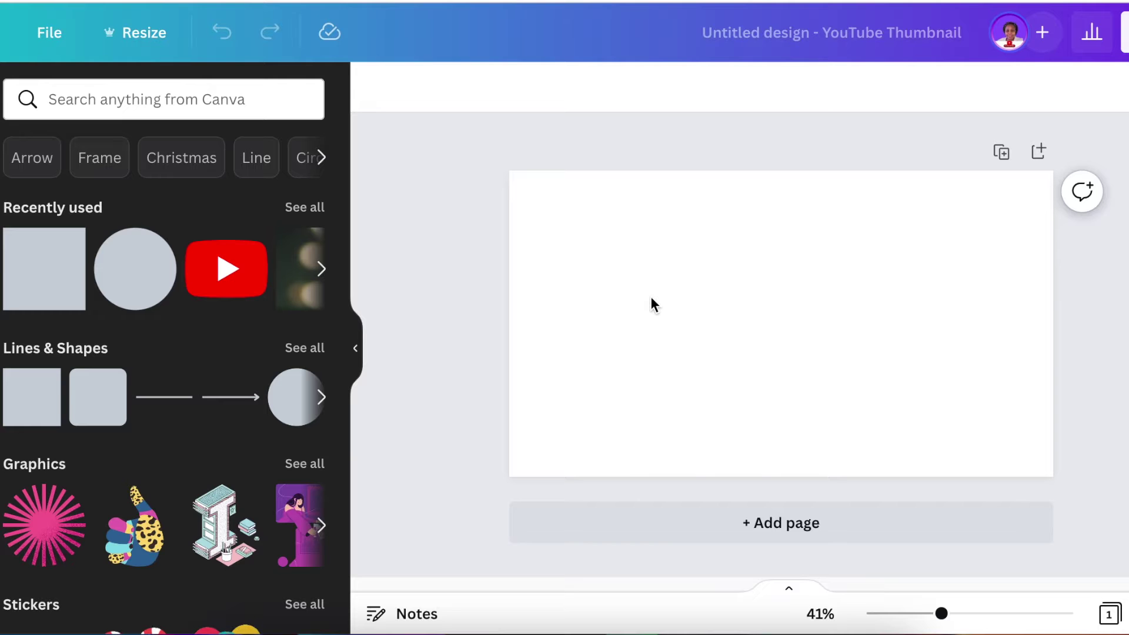
Add a large light-blue circle at the upper left and lay a white duplicate over it to form a ring
{"action": "key", "text": "c"}
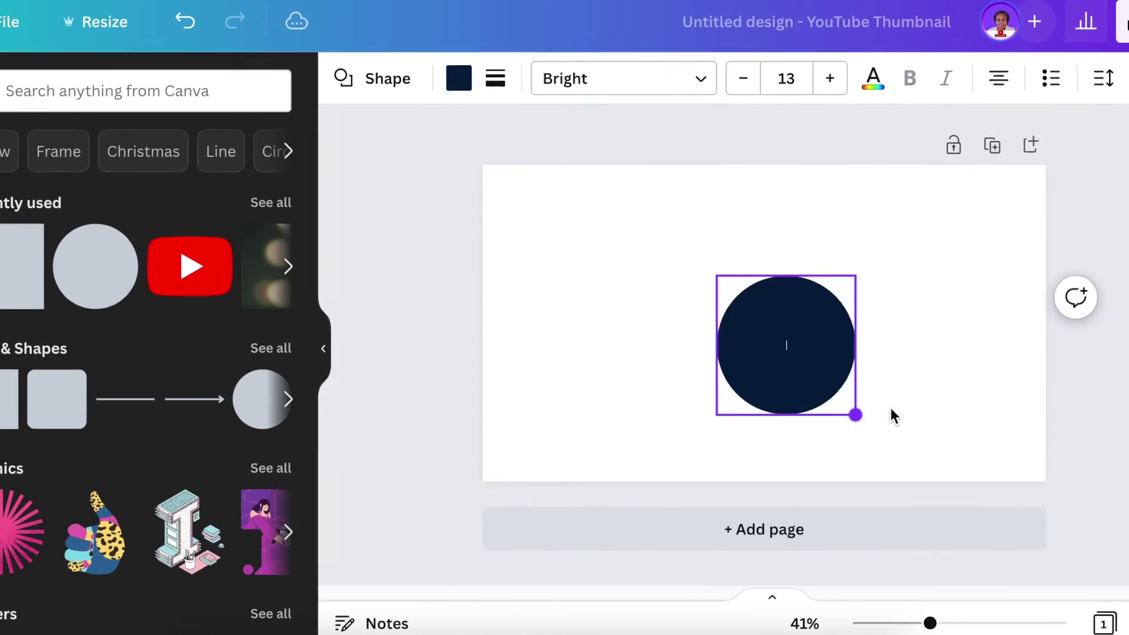
{"action": "left_click_drag", "start_coordinate": [856, 415], "coordinate": [930, 478]}
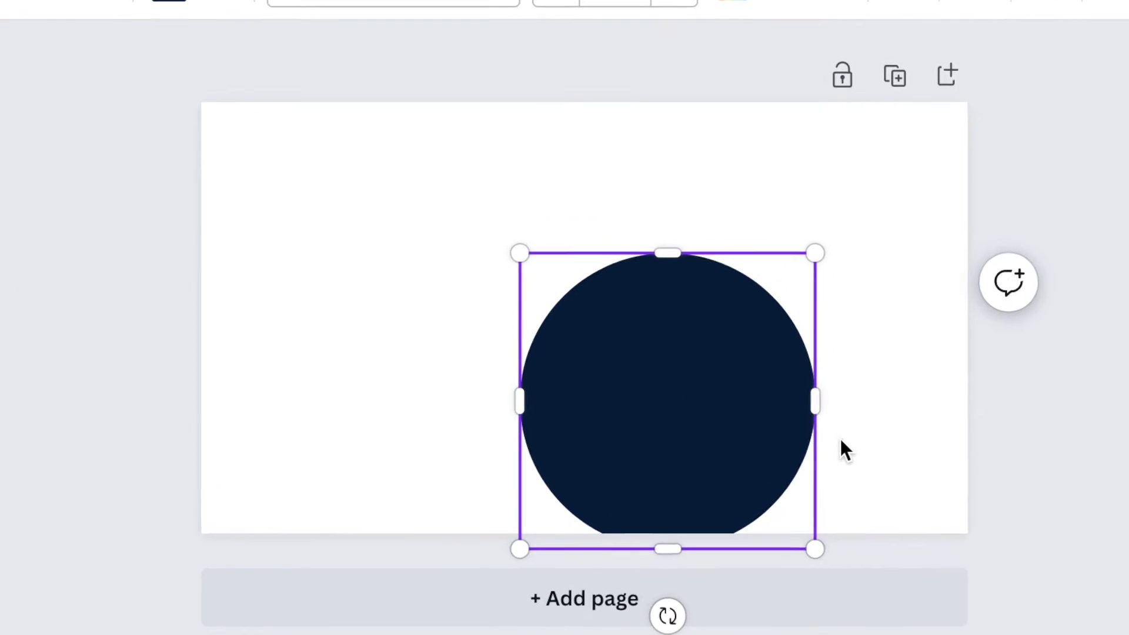
{"action": "left_click_drag", "start_coordinate": [738, 437], "coordinate": [464, 301]}
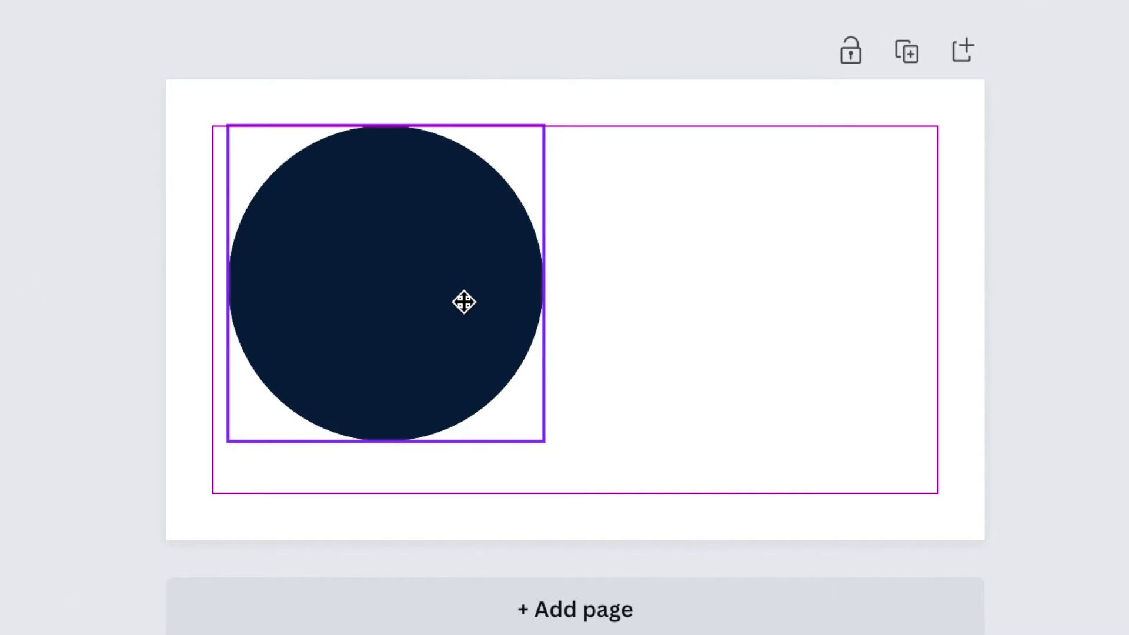
{"action": "left_click_drag", "start_coordinate": [543, 441], "coordinate": [580, 461]}
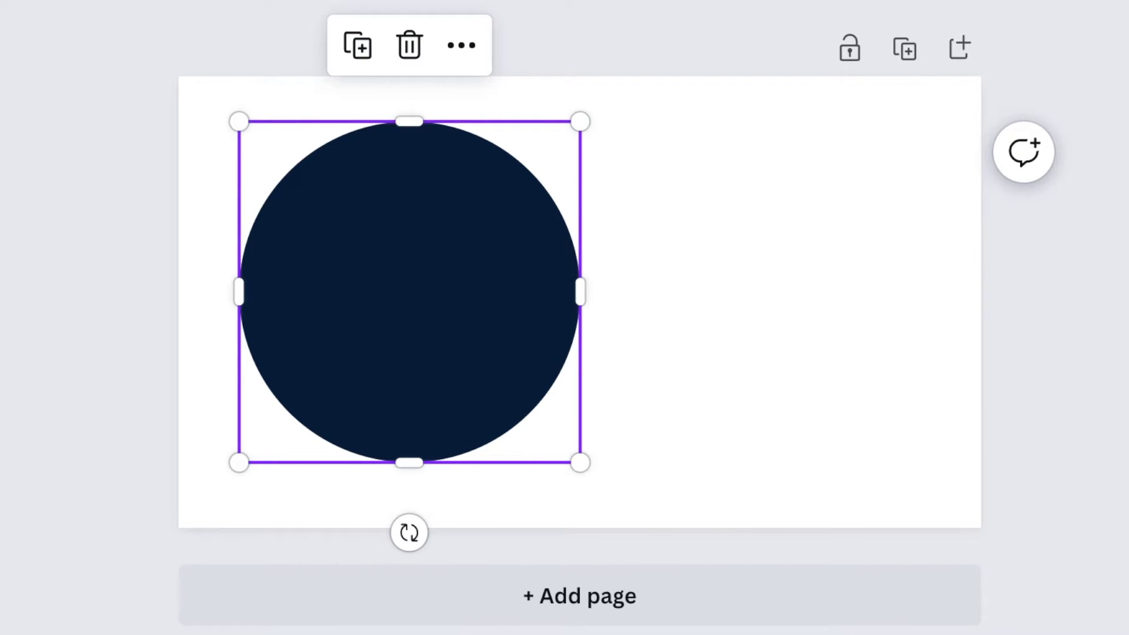
{"action": "left_click", "coordinate": [188, 307]}
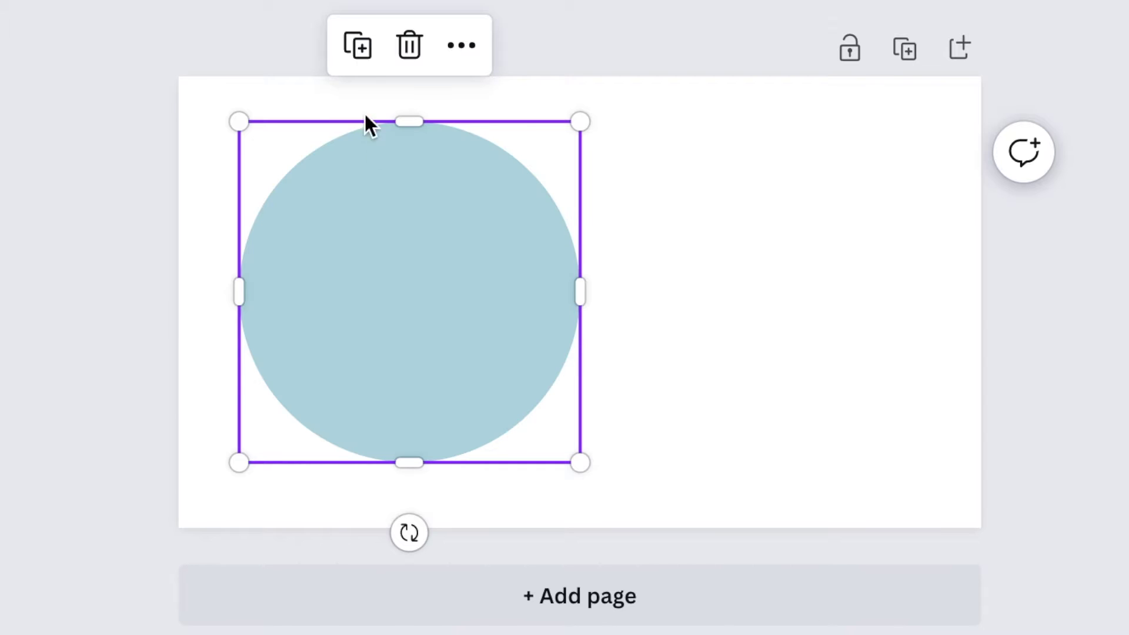
{"action": "left_click", "coordinate": [360, 48]}
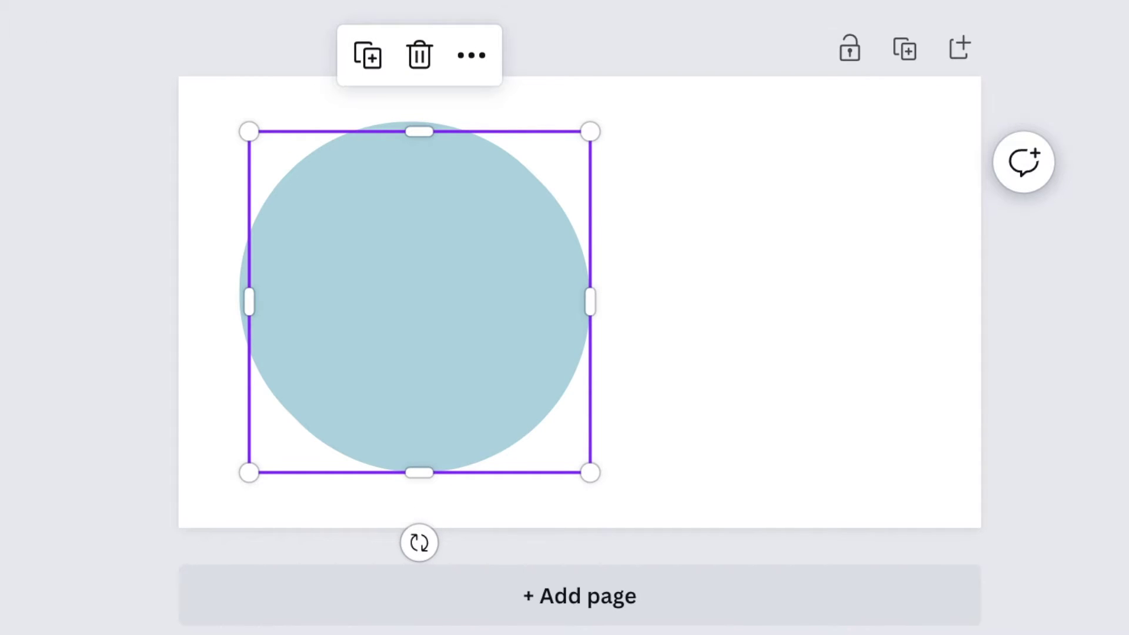
{"action": "left_click_drag", "start_coordinate": [466, 356], "coordinate": [462, 346]}
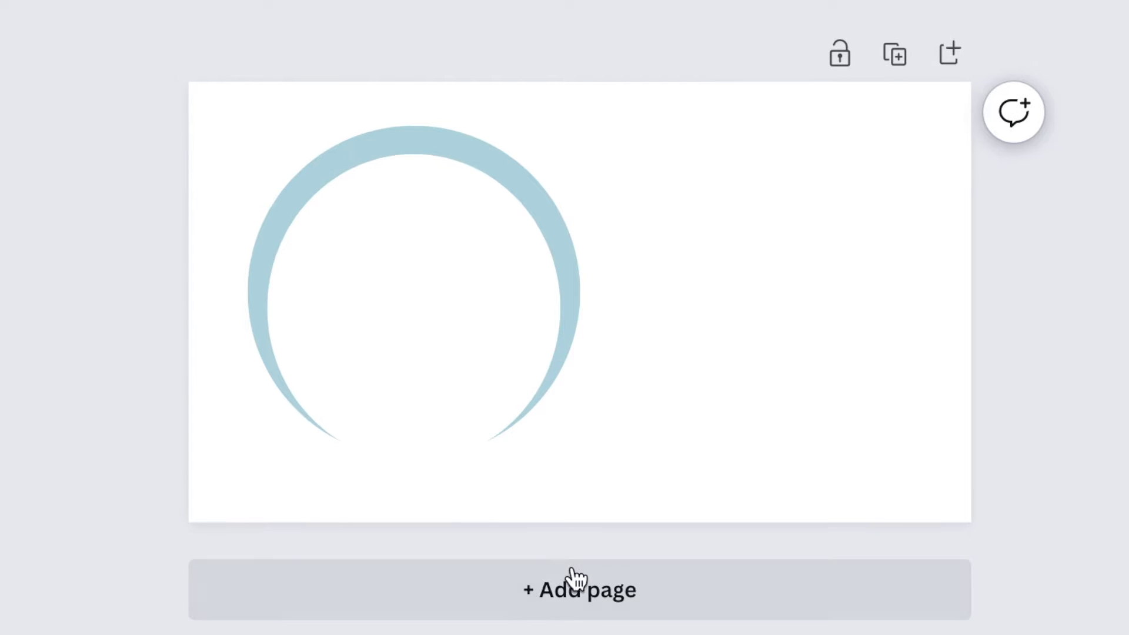
Stretch and widen a white rectangle over the ring's top and bottom to leave two arcs
{"action": "key", "text": "r"}
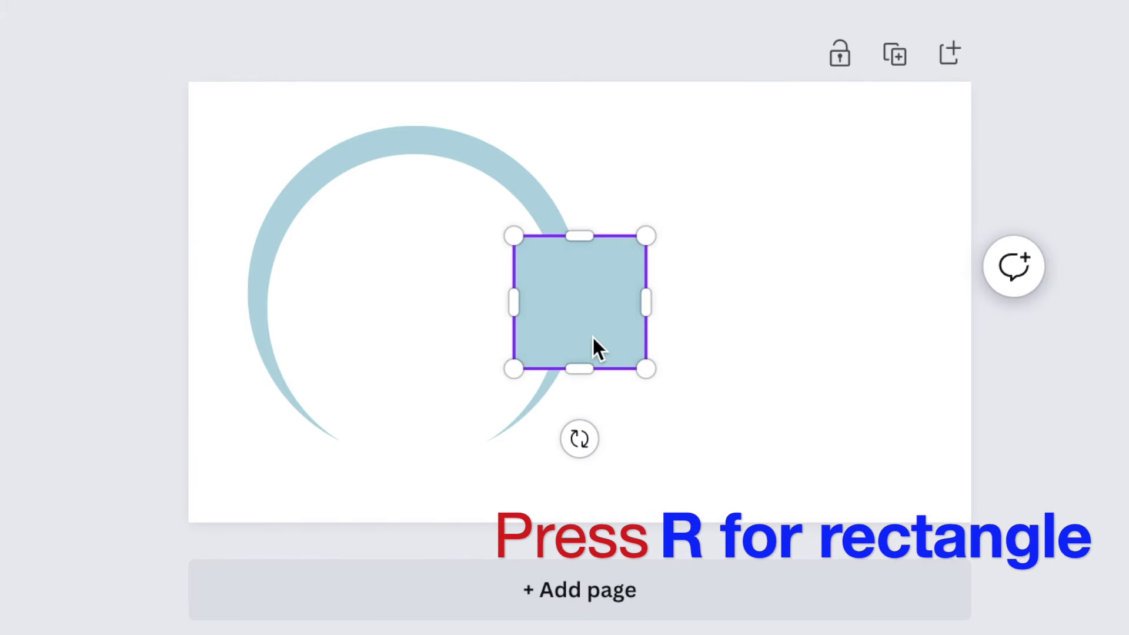
{"action": "left_click_drag", "start_coordinate": [594, 322], "coordinate": [415, 175]}
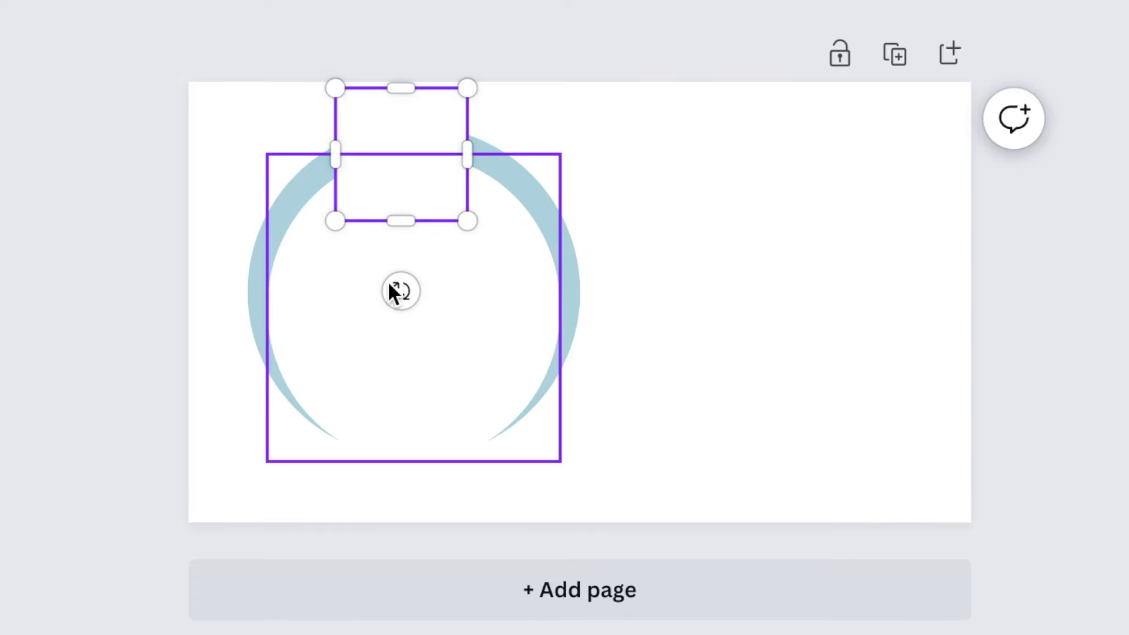
{"action": "left_click_drag", "start_coordinate": [401, 222], "coordinate": [425, 521]}
{"action": "left_click_drag", "start_coordinate": [472, 293], "coordinate": [492, 294]}
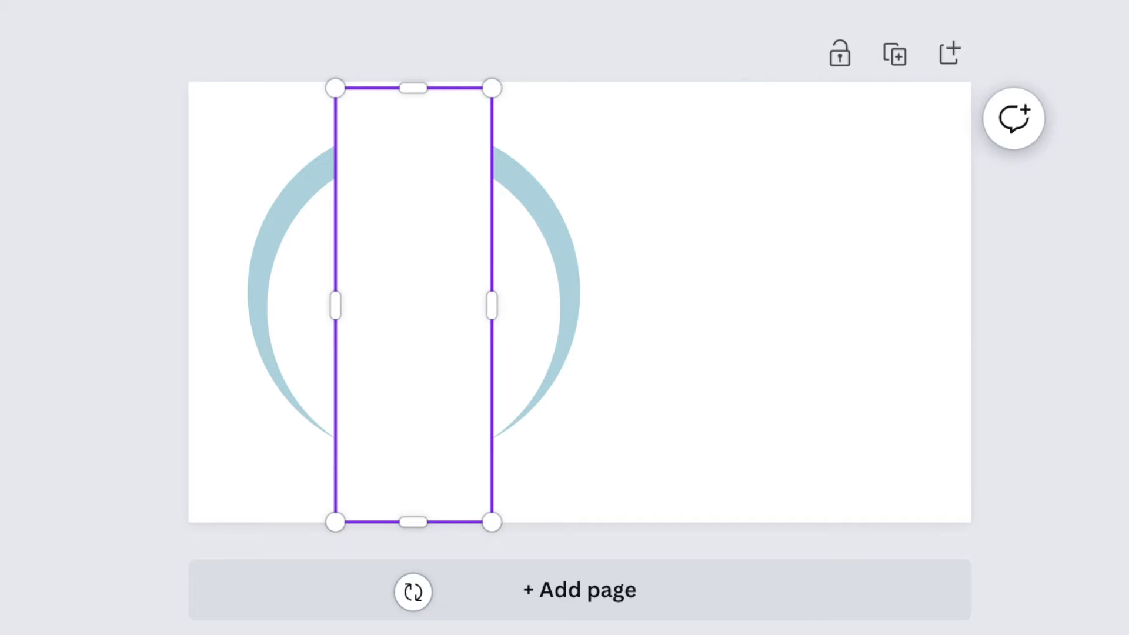
{"action": "scroll", "coordinate": [580, 270], "scroll_direction": "down", "scroll_amount": 2}
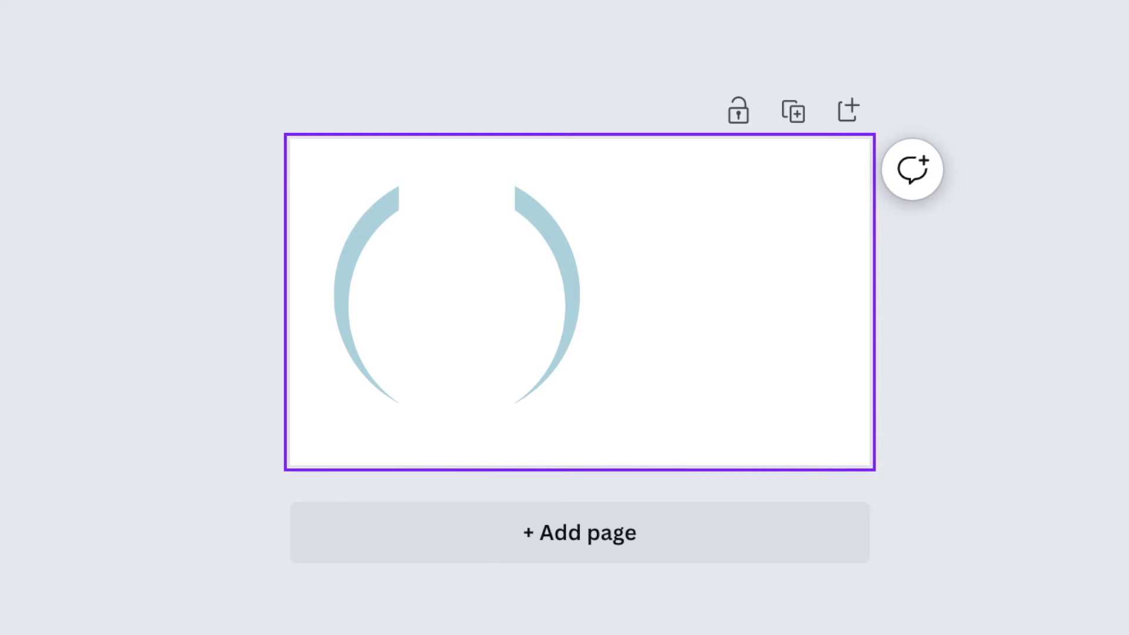
{"action": "scroll", "coordinate": [580, 299], "scroll_direction": "up", "scroll_amount": 2}
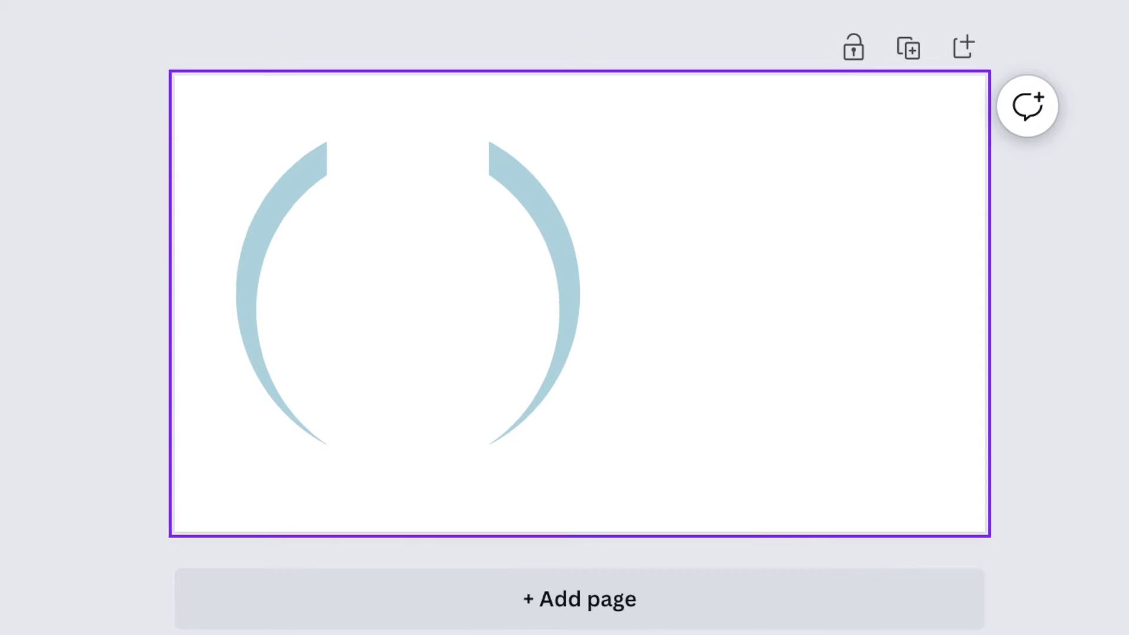
Add a line of weight 30, colour it blue, and rotate it vertical
{"action": "key", "text": "l"}
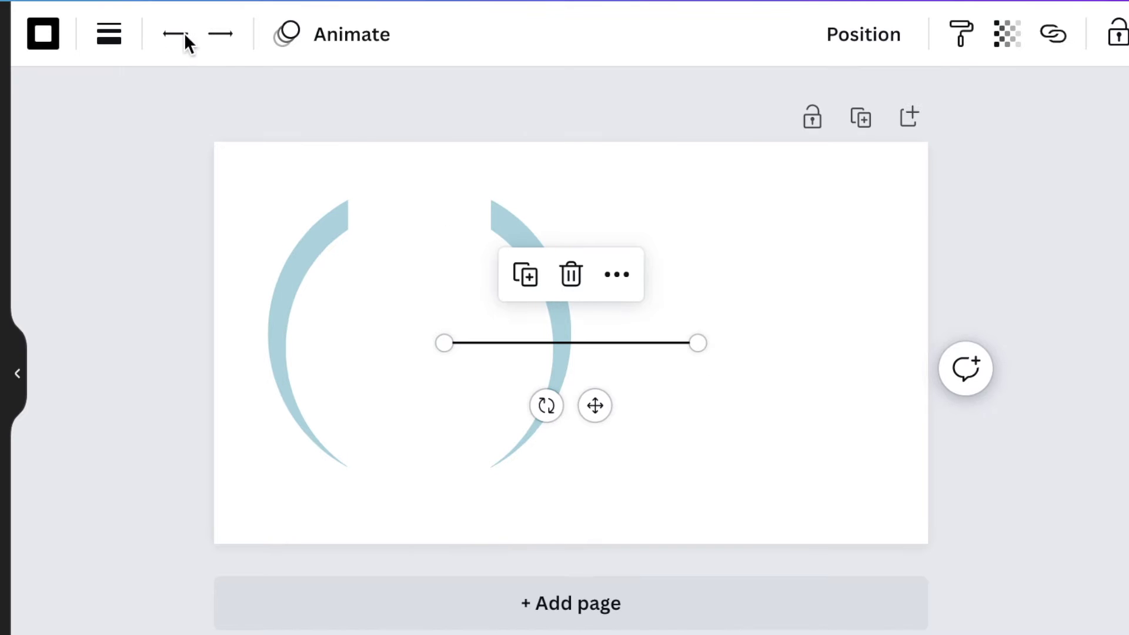
{"action": "left_click", "coordinate": [107, 41]}
{"action": "left_click_drag", "start_coordinate": [120, 274], "coordinate": [221, 277]}
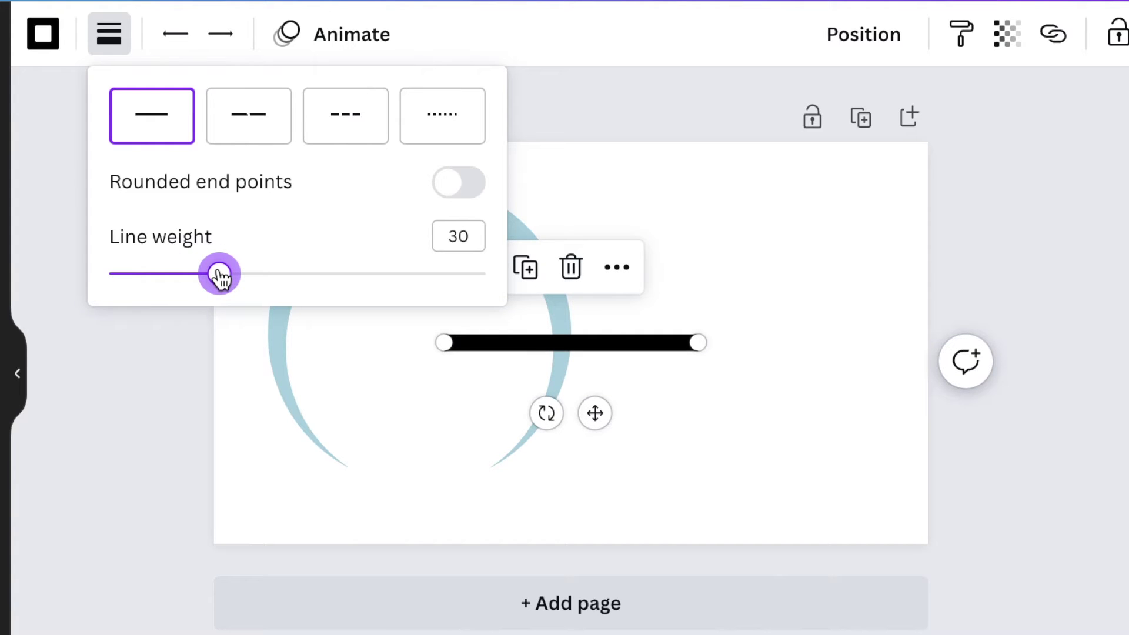
{"action": "left_click", "coordinate": [46, 40]}
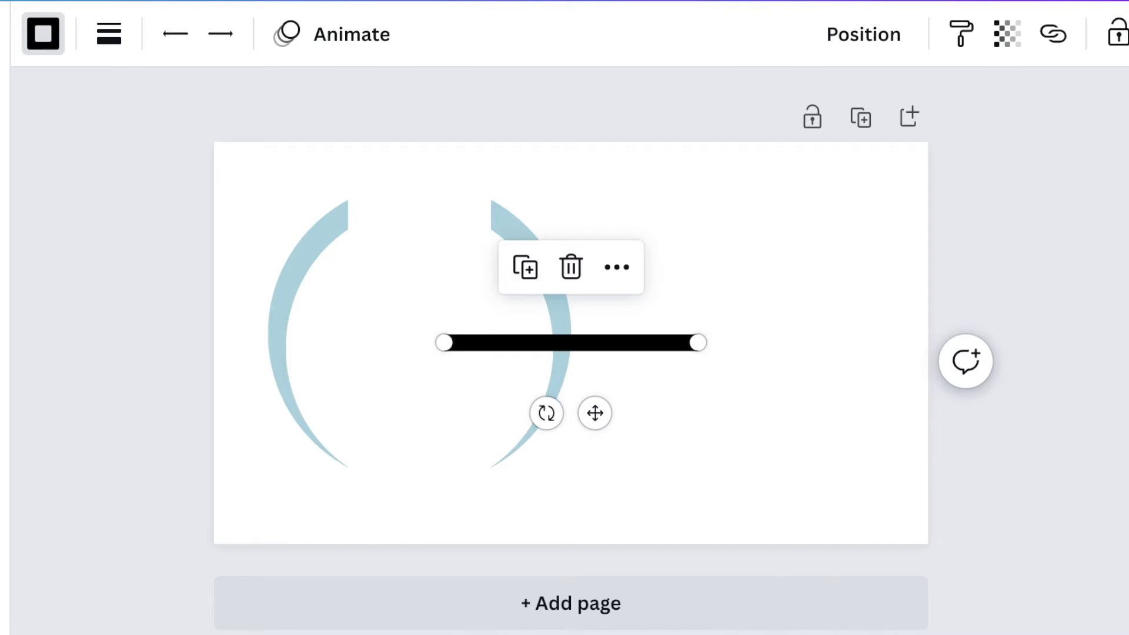
{"action": "left_click_drag", "start_coordinate": [546, 413], "coordinate": [786, 368]}
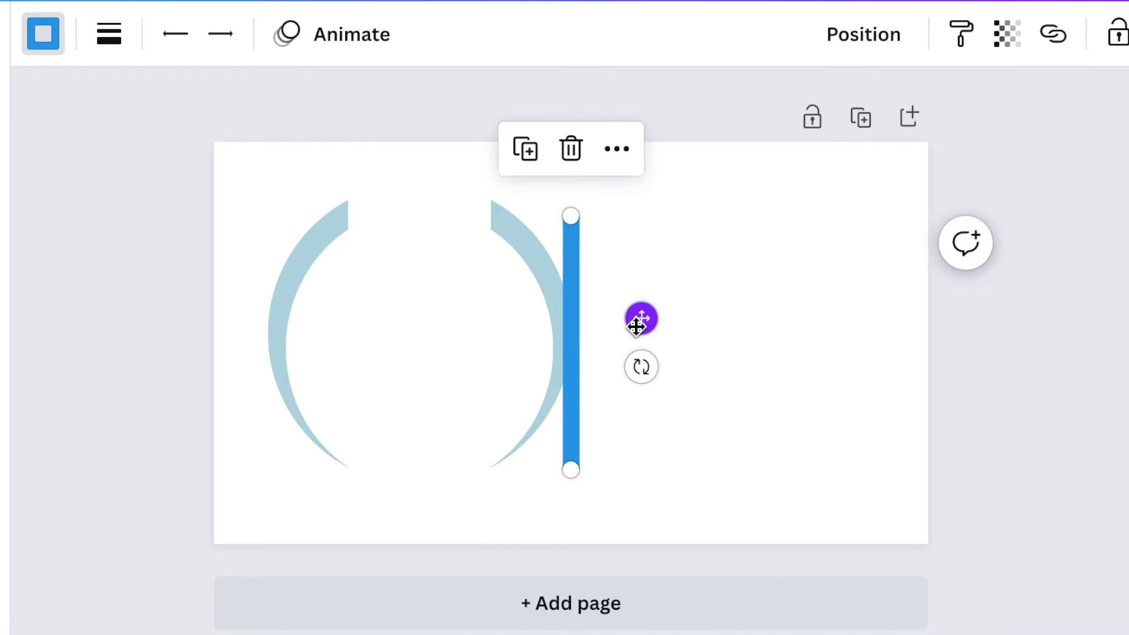
Place and lengthen the blue bar inside the left arc, with a copy beside the right arc
{"action": "left_click_drag", "start_coordinate": [641, 318], "coordinate": [450, 283]}
{"action": "left_click_drag", "start_coordinate": [361, 273], "coordinate": [342, 272]}
{"action": "scroll", "coordinate": [590, 474], "scroll_direction": "up", "scroll_amount": 3}
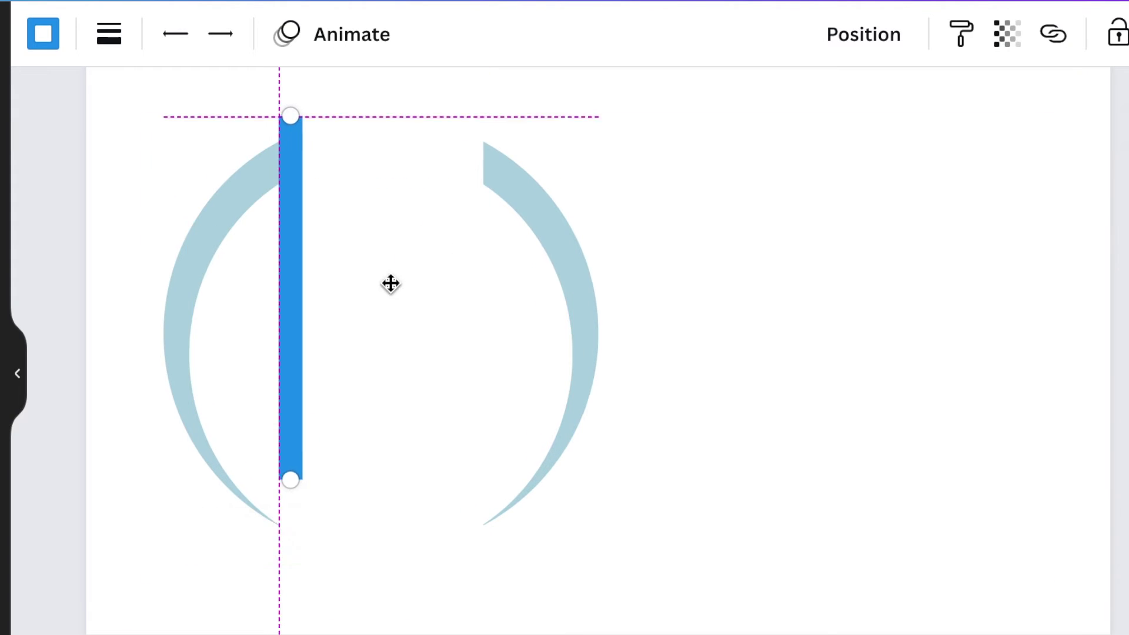
{"action": "left_click", "coordinate": [391, 284]}
{"action": "left_click", "coordinate": [390, 282]}
{"action": "left_click", "coordinate": [297, 147]}
{"action": "left_click_drag", "start_coordinate": [297, 142], "coordinate": [309, 142]}
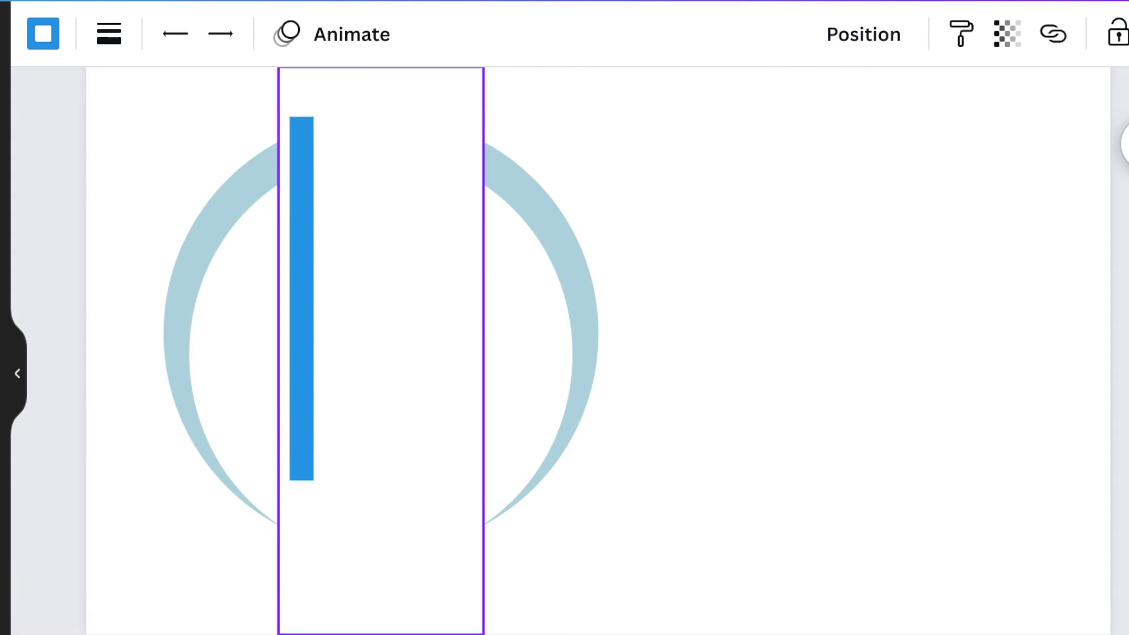
{"action": "left_click_drag", "start_coordinate": [294, 516], "coordinate": [300, 577]}
{"action": "left_click_drag", "start_coordinate": [376, 332], "coordinate": [542, 328]}
{"action": "left_click_drag", "start_coordinate": [469, 369], "coordinate": [454, 368]}
Add two taller blue bars in the middle between the outer pair
{"action": "left_click", "coordinate": [408, 104]}
{"action": "left_click_drag", "start_coordinate": [536, 338], "coordinate": [429, 288]}
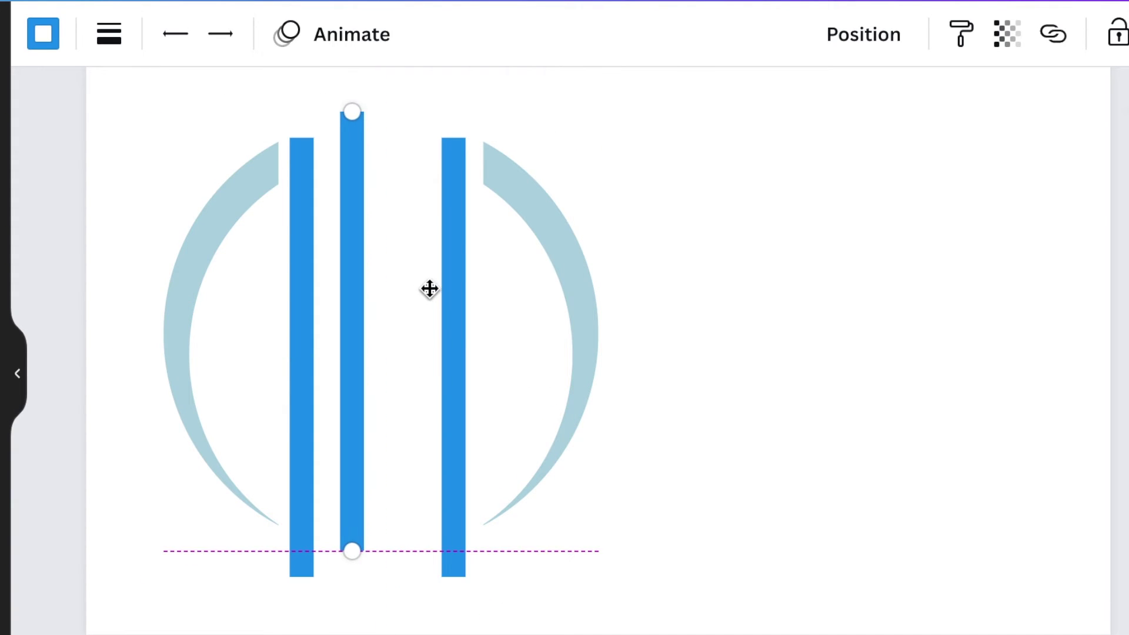
{"action": "left_click_drag", "start_coordinate": [351, 112], "coordinate": [353, 93]}
{"action": "left_click_drag", "start_coordinate": [352, 550], "coordinate": [353, 612]}
{"action": "left_click", "coordinate": [302, 103]}
{"action": "left_click_drag", "start_coordinate": [447, 353], "coordinate": [479, 329]}
{"action": "left_click", "coordinate": [572, 300]}
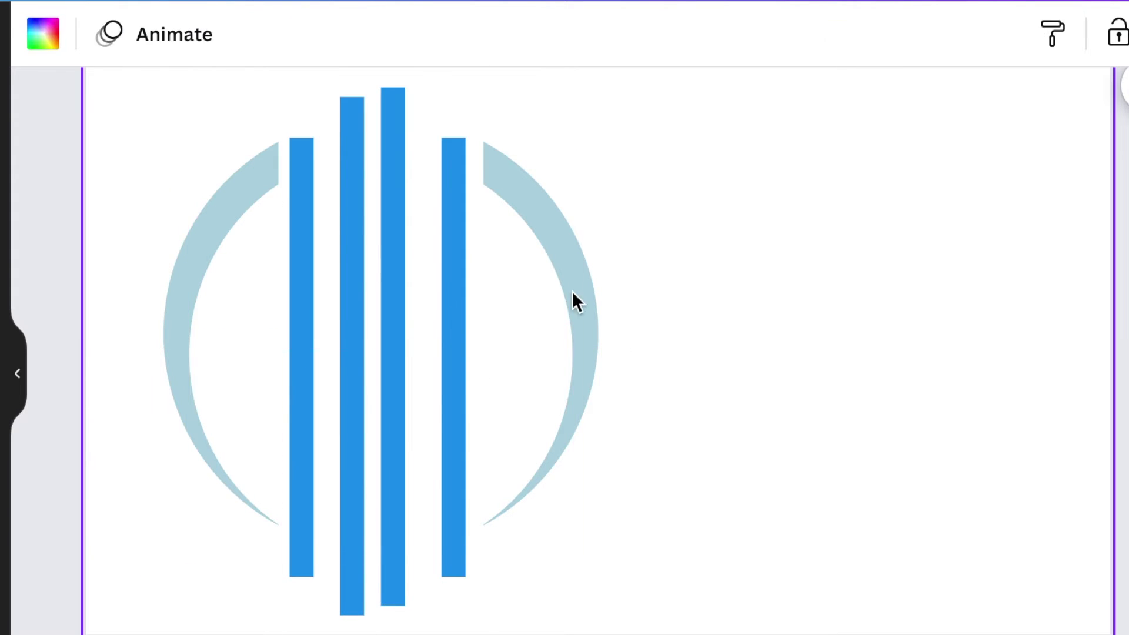
Nudge the newest bar right and down to even the spacing, then zoom out to 38%
{"action": "left_click", "coordinate": [386, 102]}
{"action": "key", "text": "Right"}
{"action": "key", "text": "Right"}
{"action": "key", "text": "Right"}
{"action": "key", "text": "Right"}
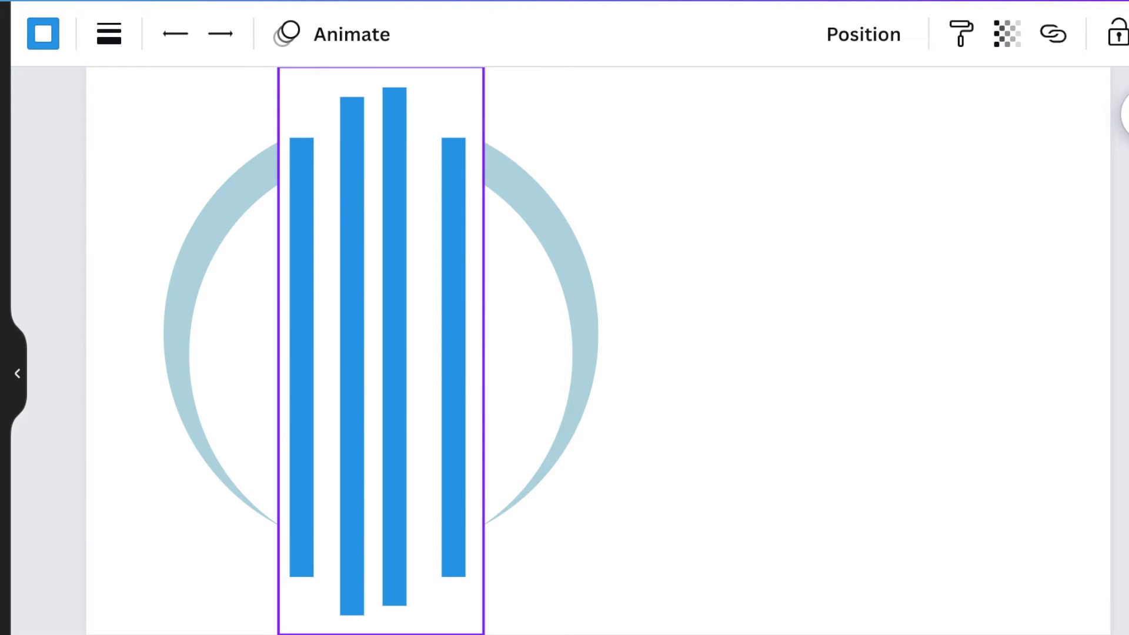
{"action": "key", "text": "Right"}
{"action": "key", "text": "Right"}
{"action": "key", "text": "Right"}
{"action": "key", "text": "Down"}
{"action": "key", "text": "Down"}
{"action": "key", "text": "Down"}
{"action": "key", "text": "Down"}
{"action": "key", "text": "Down"}
{"action": "key", "text": "Down"}
{"action": "key", "text": "Down"}
{"action": "key", "text": "Down"}
{"action": "key", "text": "Down"}
{"action": "key", "text": "Down"}
{"action": "key", "text": "Down"}
{"action": "key", "text": "Down"}
{"action": "key", "text": "Down"}
{"action": "key", "text": "Down"}
{"action": "key", "text": "Down"}
{"action": "key", "text": "Down"}
{"action": "key", "text": "Down"}
{"action": "key", "text": "Down"}
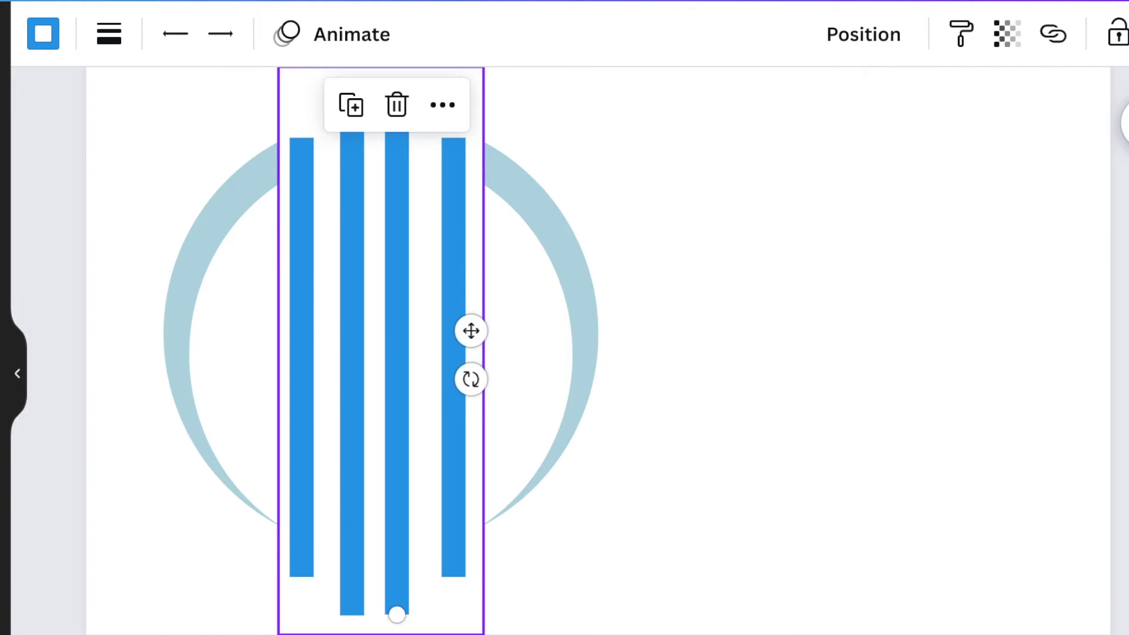
{"action": "key", "text": "Right"}
{"action": "key", "text": "Right"}
{"action": "key", "text": "Right"}
{"action": "key", "text": "Right"}
{"action": "key", "text": "Right"}
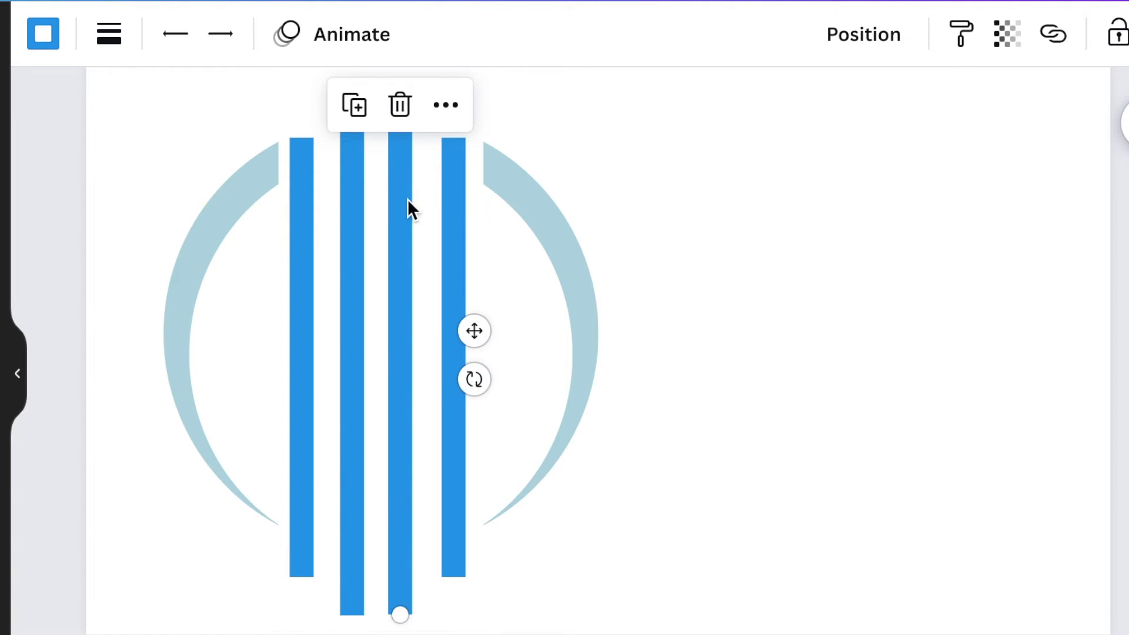
{"action": "left_click", "coordinate": [915, 417]}
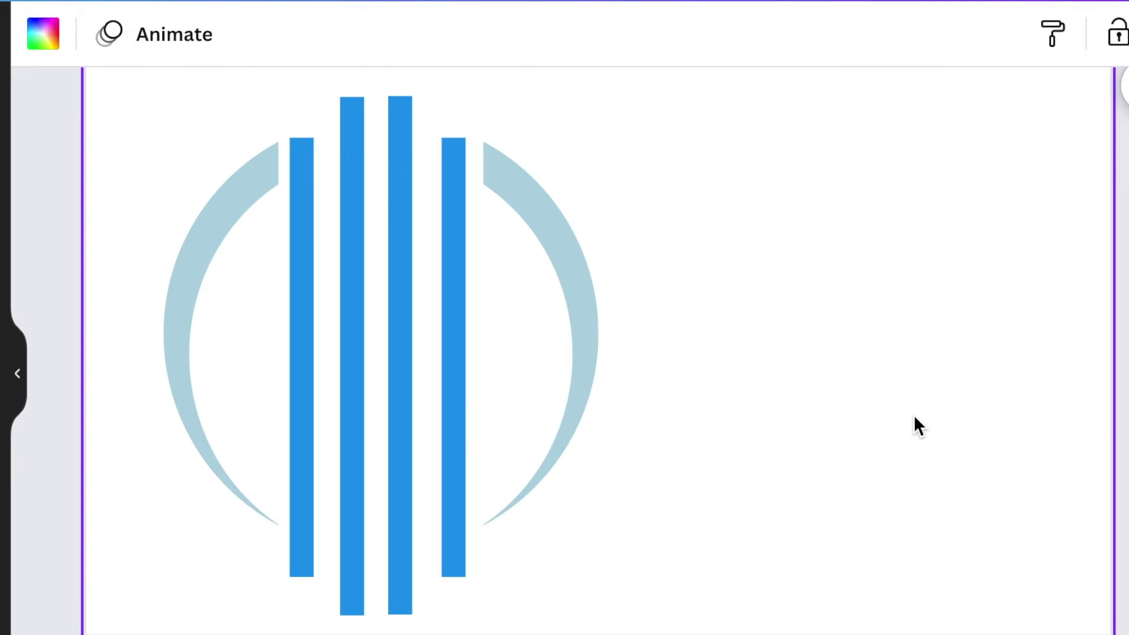
{"action": "scroll", "coordinate": [914, 415], "scroll_direction": "down", "scroll_amount": 2}
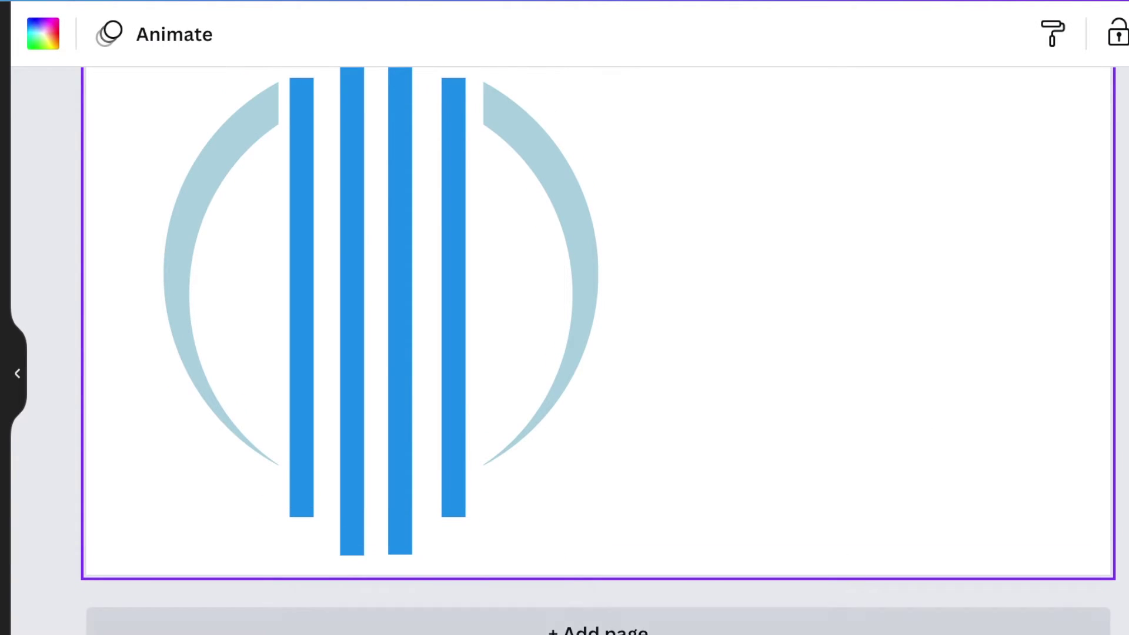
{"action": "left_click_drag", "start_coordinate": [809, 634], "coordinate": [776, 634]}
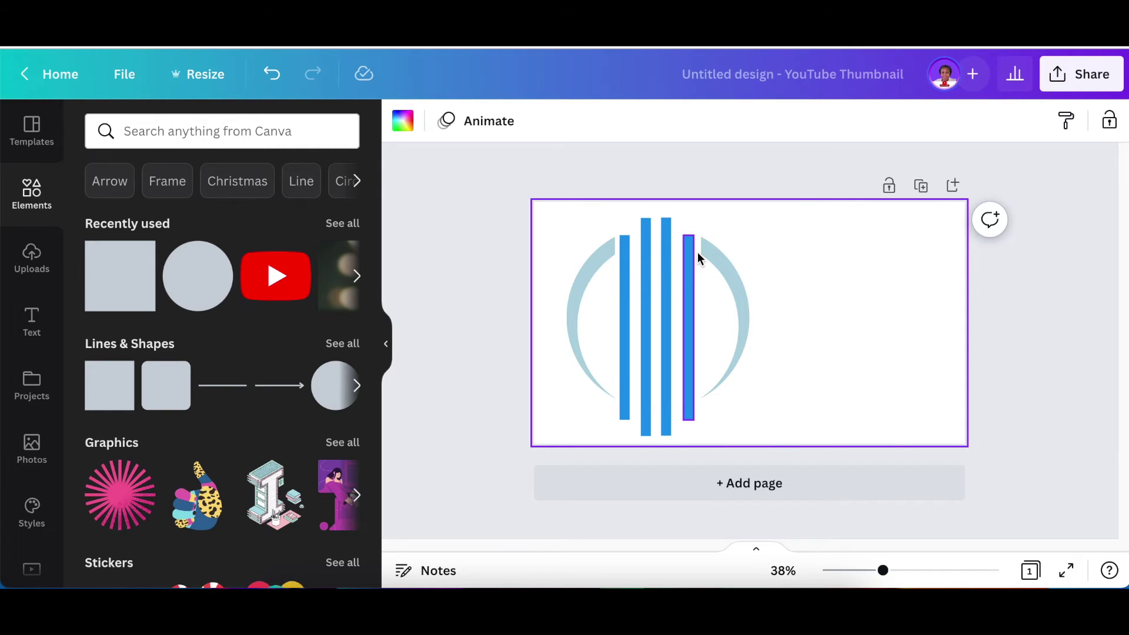
{"action": "left_click", "coordinate": [621, 273]}
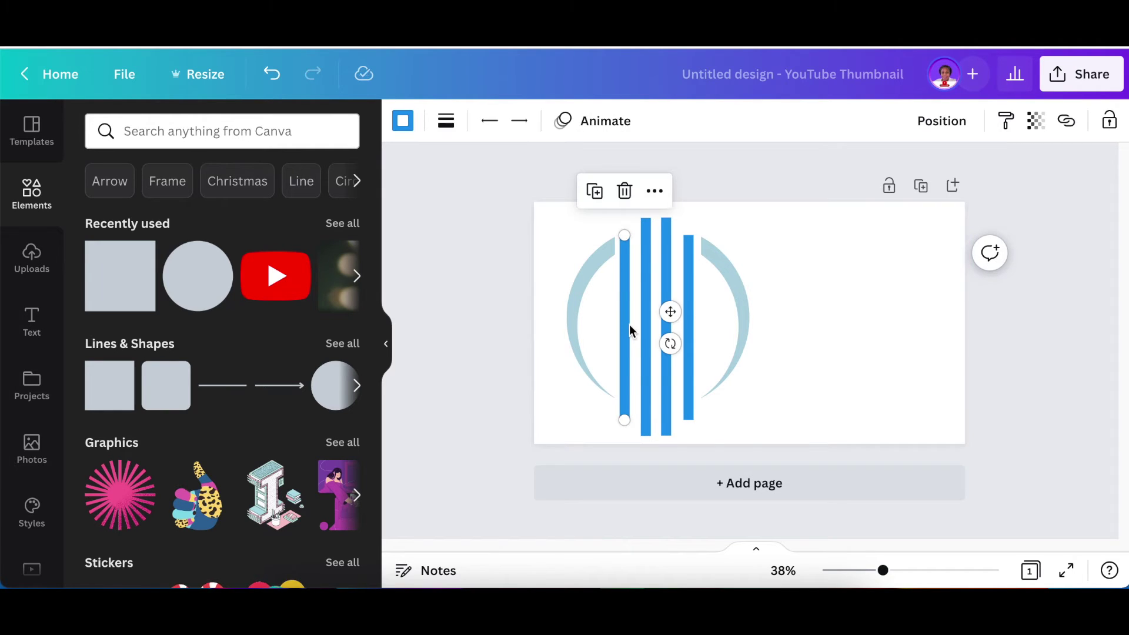
{"action": "left_click_drag", "start_coordinate": [632, 331], "coordinate": [634, 331]}
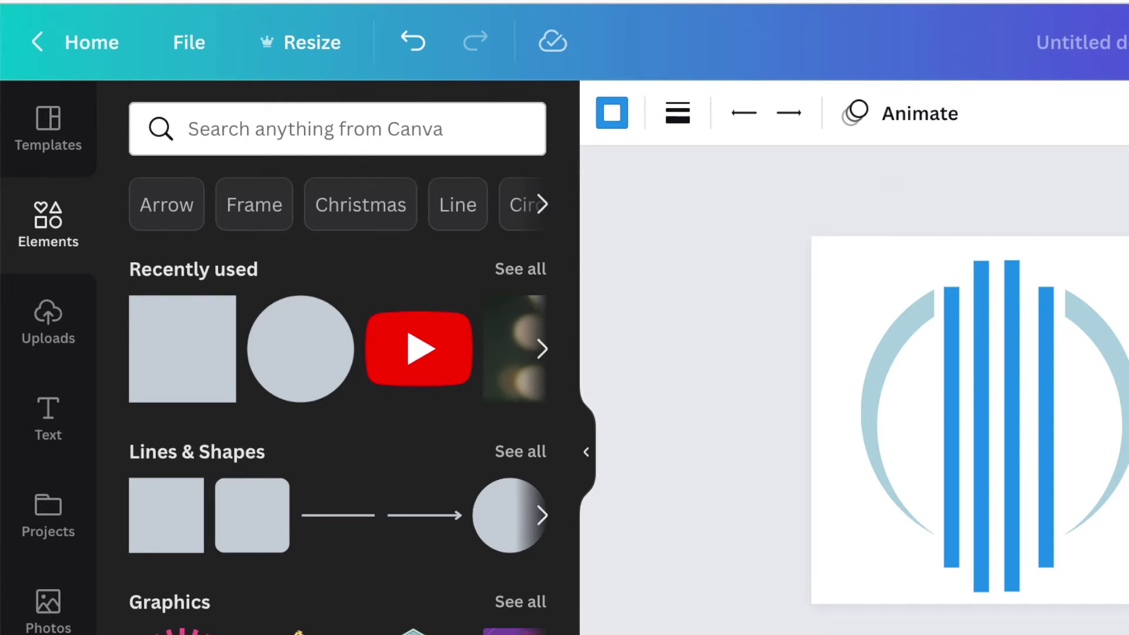
{"action": "left_click", "coordinate": [189, 44]}
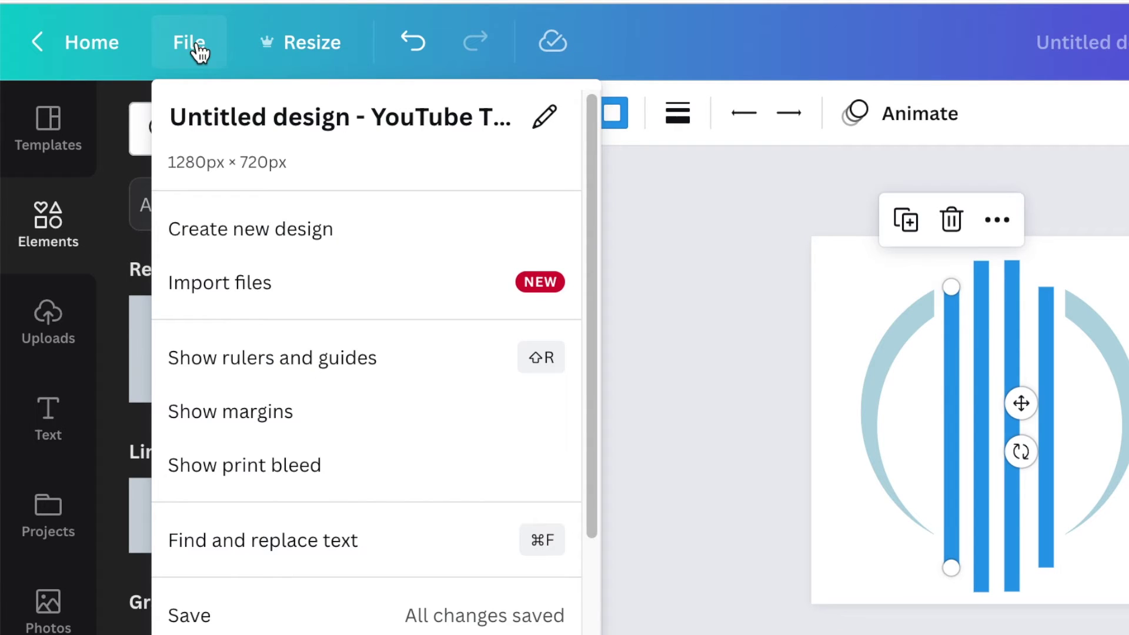
{"action": "left_click", "coordinate": [242, 358]}
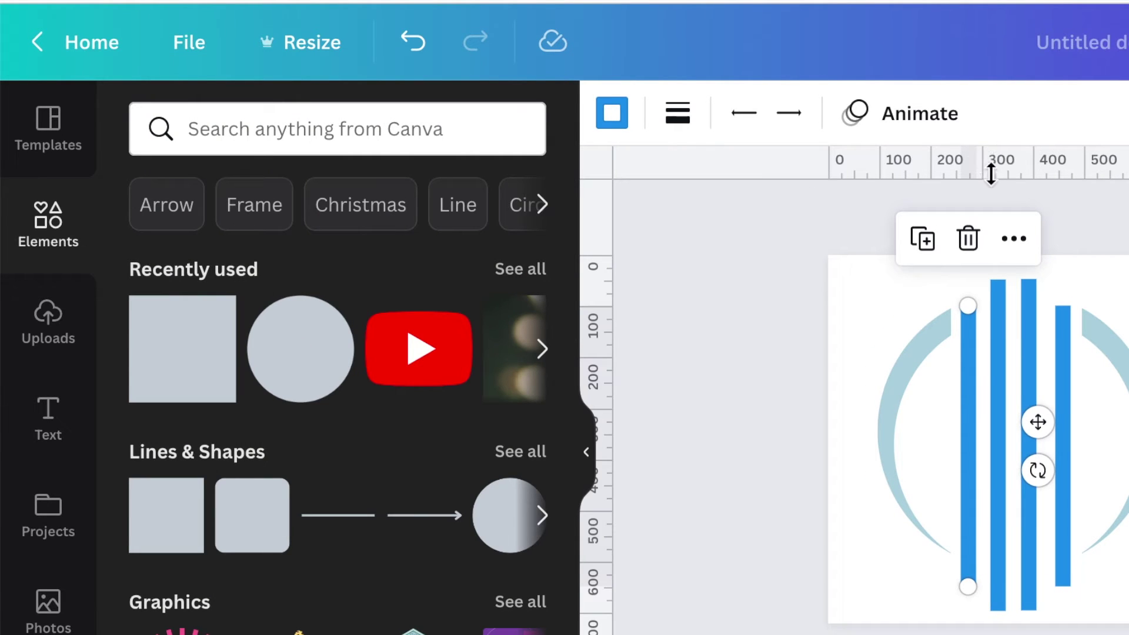
{"action": "left_click", "coordinate": [180, 49]}
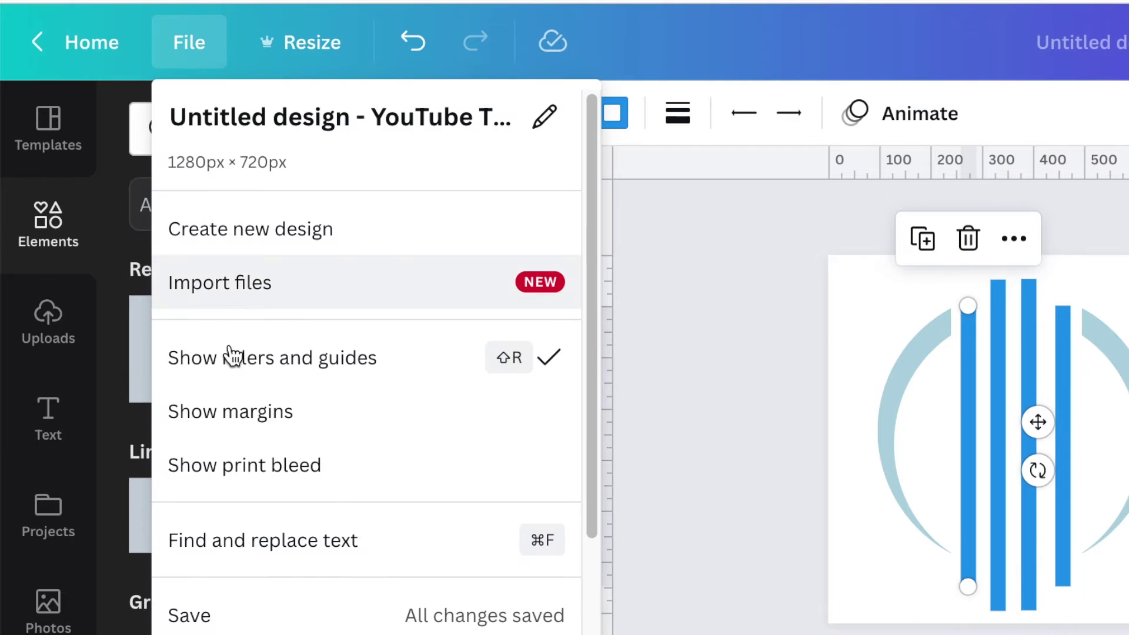
{"action": "left_click", "coordinate": [353, 411]}
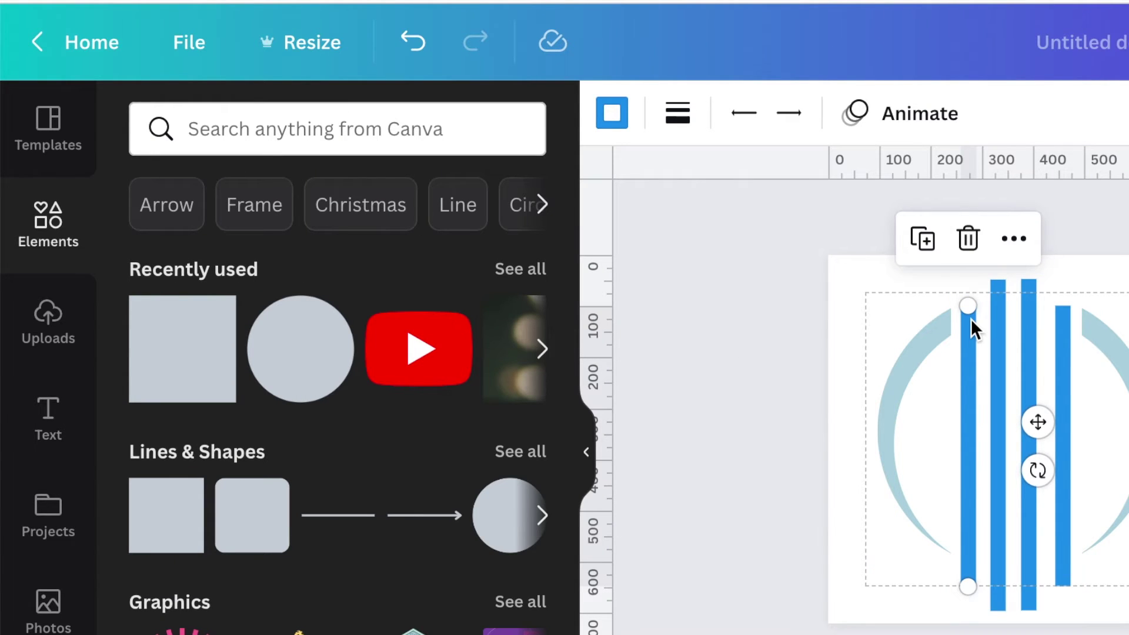
{"action": "left_click", "coordinate": [189, 43]}
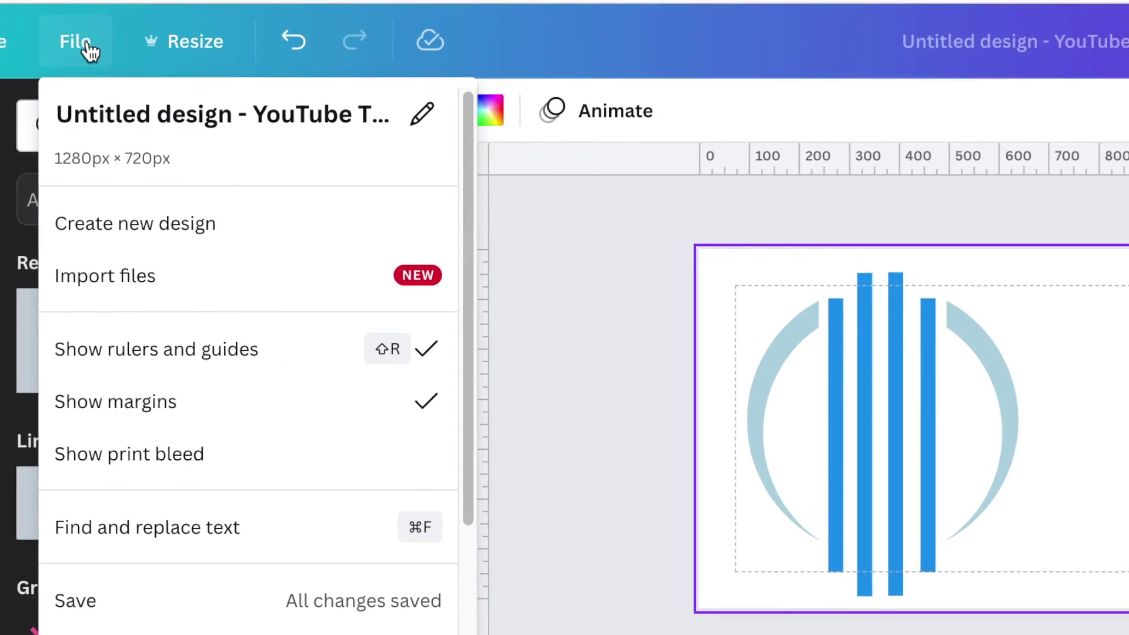
{"action": "left_click", "coordinate": [160, 353]}
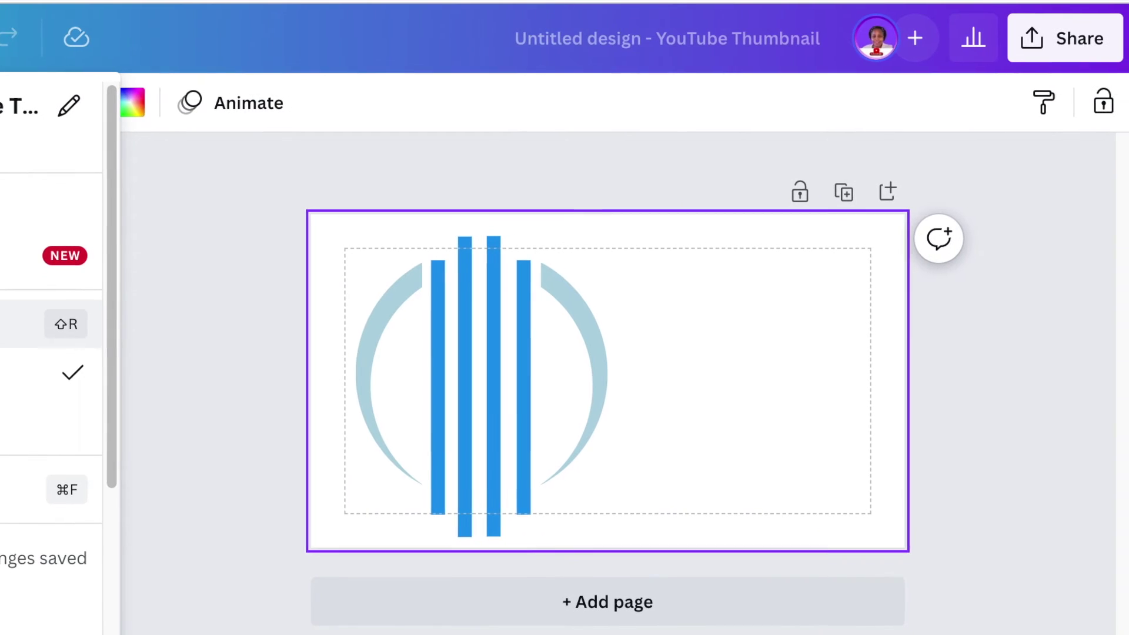
{"action": "left_click", "coordinate": [36, 373]}
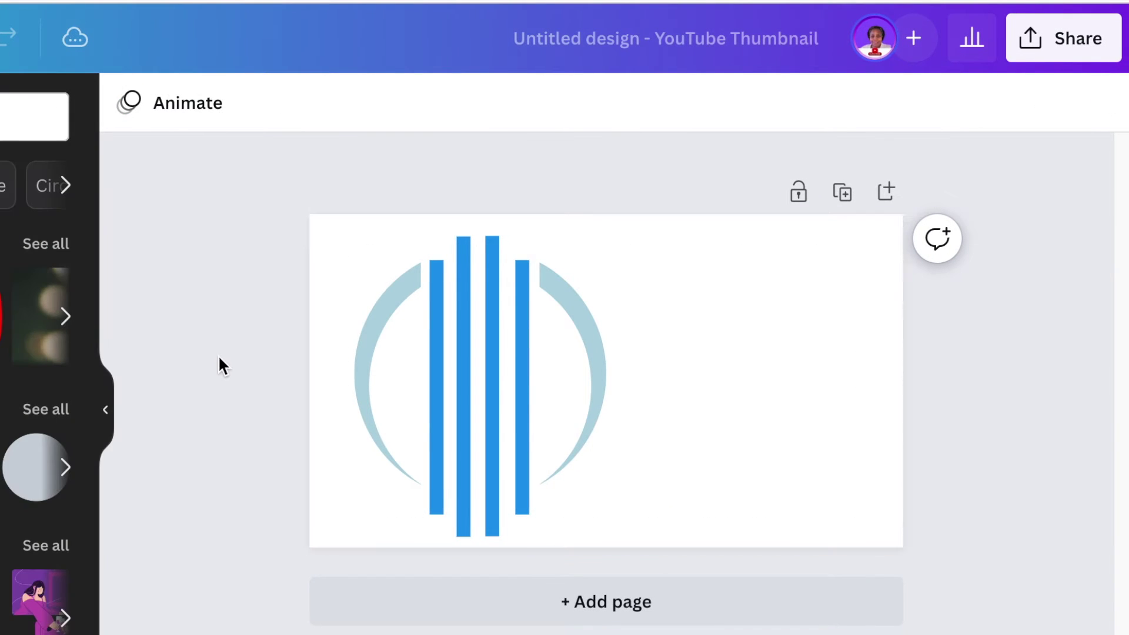
Add blue 'Line Tech' text in League Spartan to the right of the logo
{"action": "key", "text": "t"}
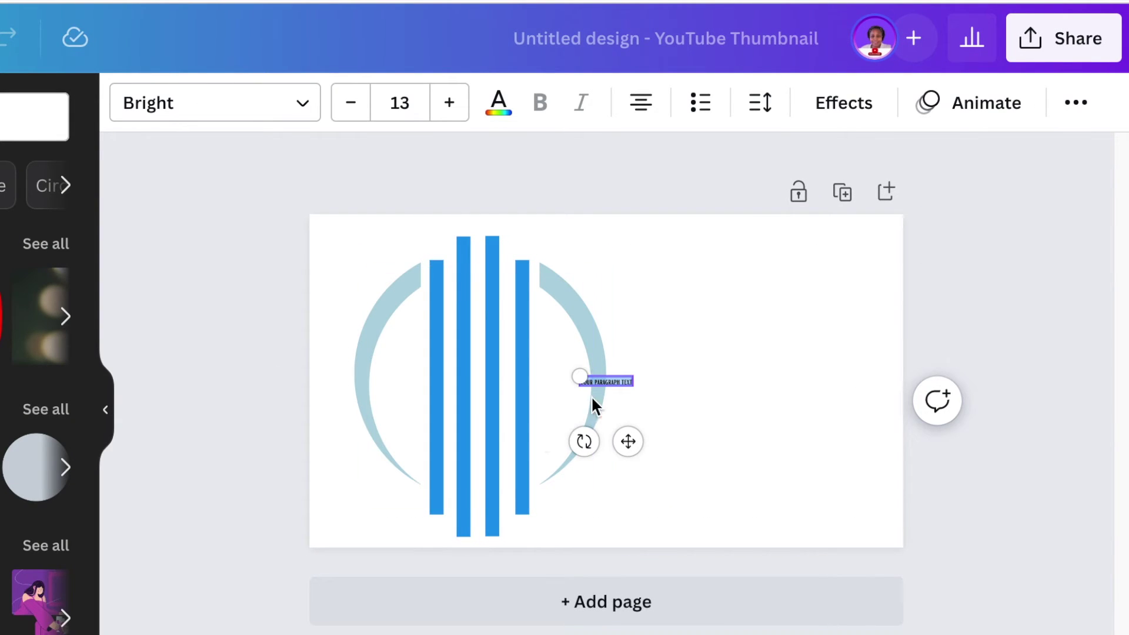
{"action": "left_click_drag", "start_coordinate": [582, 374], "coordinate": [802, 429]}
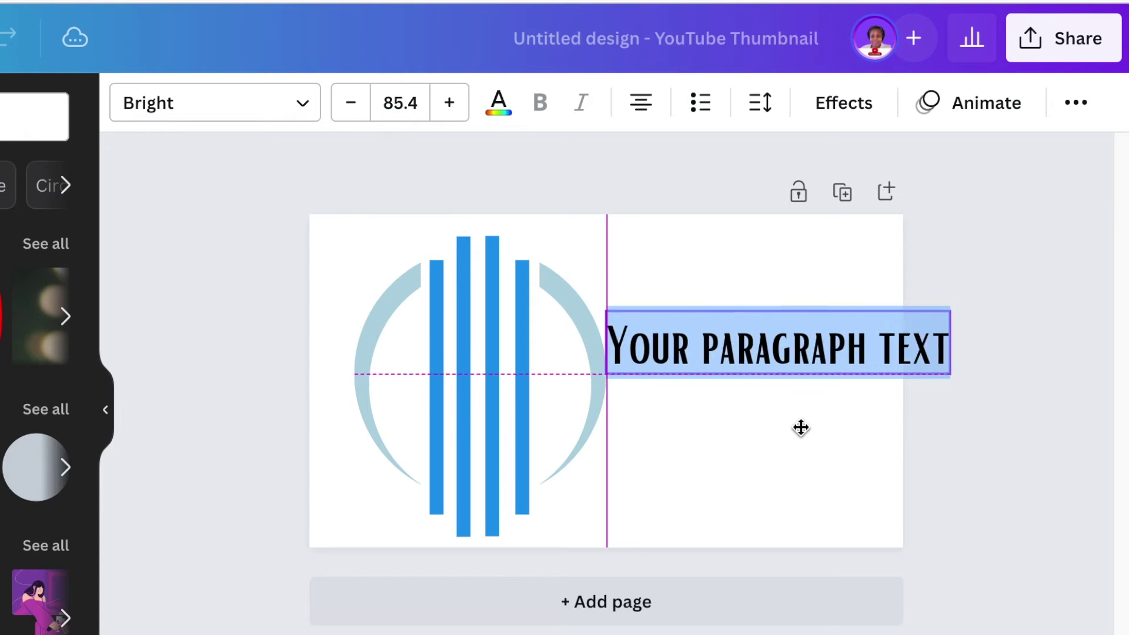
{"action": "left_click", "coordinate": [302, 101]}
{"action": "type", "text": "Line Tech"}
{"action": "left_click_drag", "start_coordinate": [895, 348], "coordinate": [926, 388]}
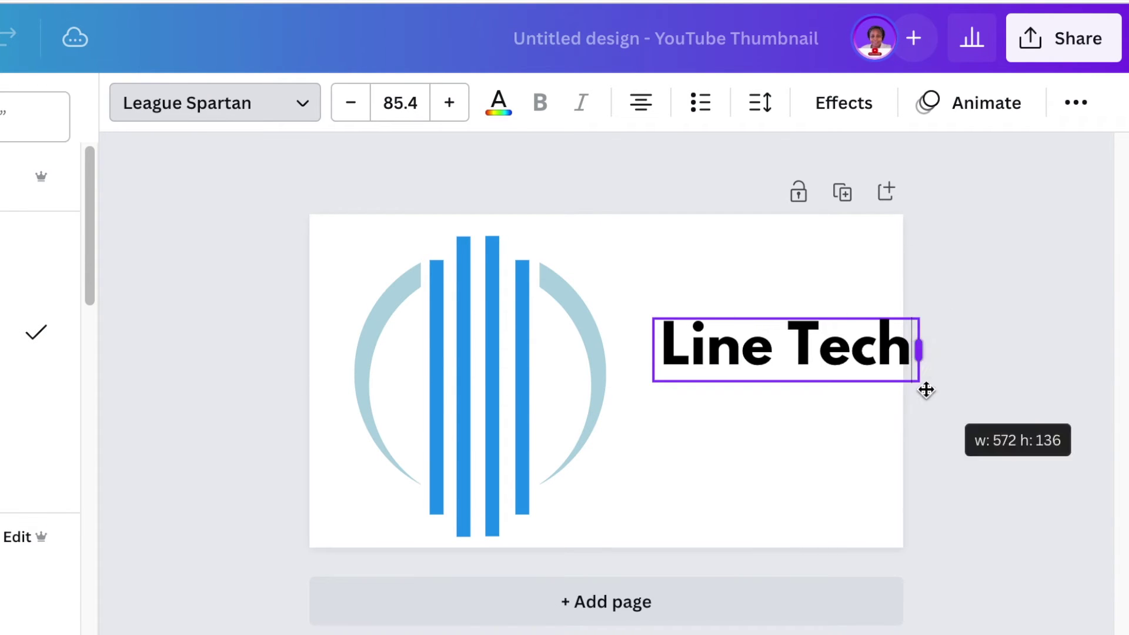
{"action": "left_click_drag", "start_coordinate": [815, 441], "coordinate": [773, 442]}
{"action": "left_click", "coordinate": [499, 102]}
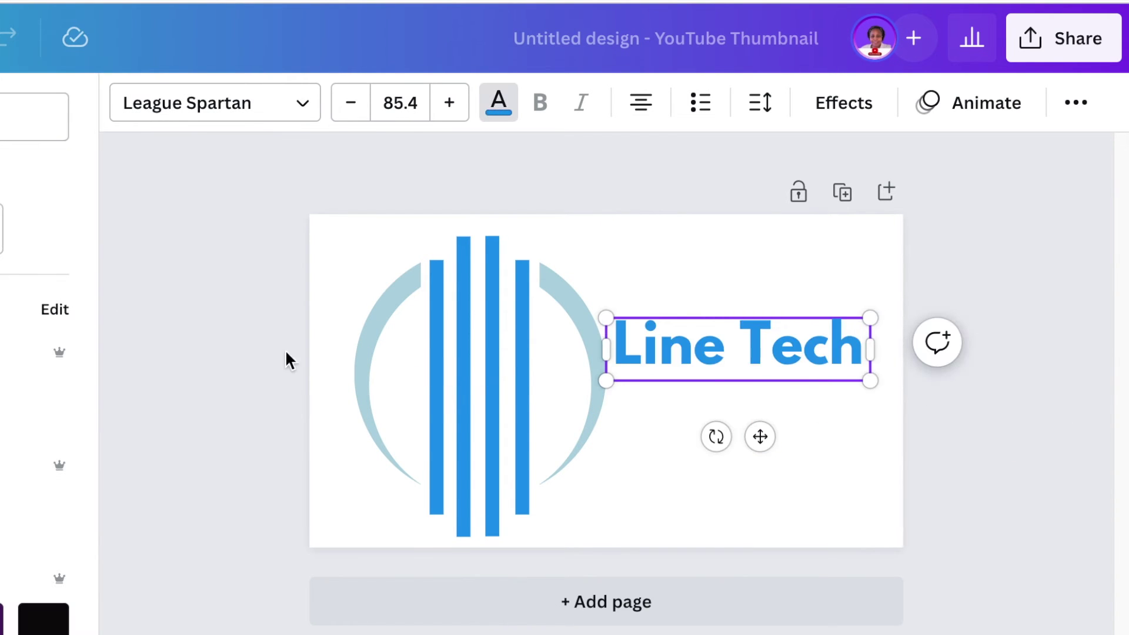
{"action": "left_click", "coordinate": [206, 347]}
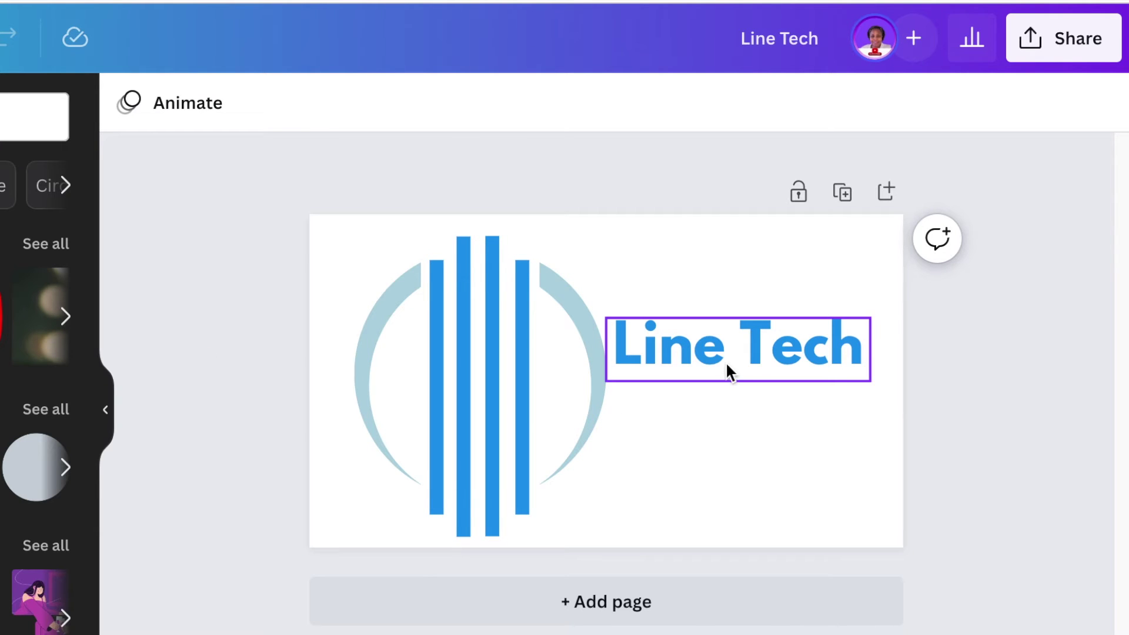
Realign the 'Line Tech' heading beside the ring's edge
{"action": "left_click", "coordinate": [697, 361]}
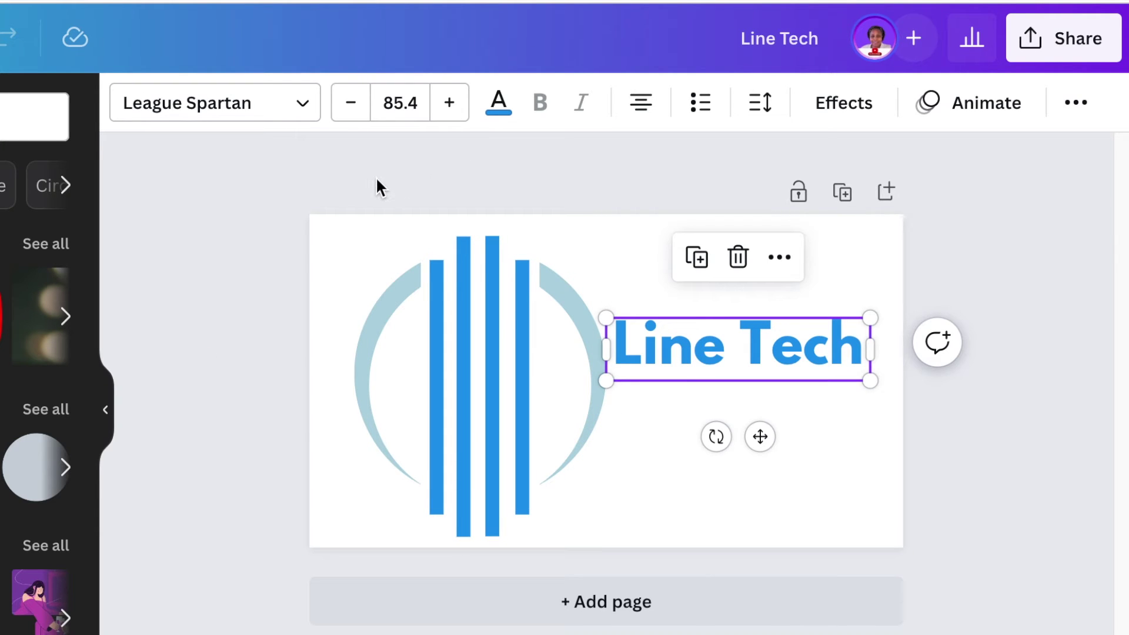
{"action": "left_click_drag", "start_coordinate": [636, 316], "coordinate": [644, 323]}
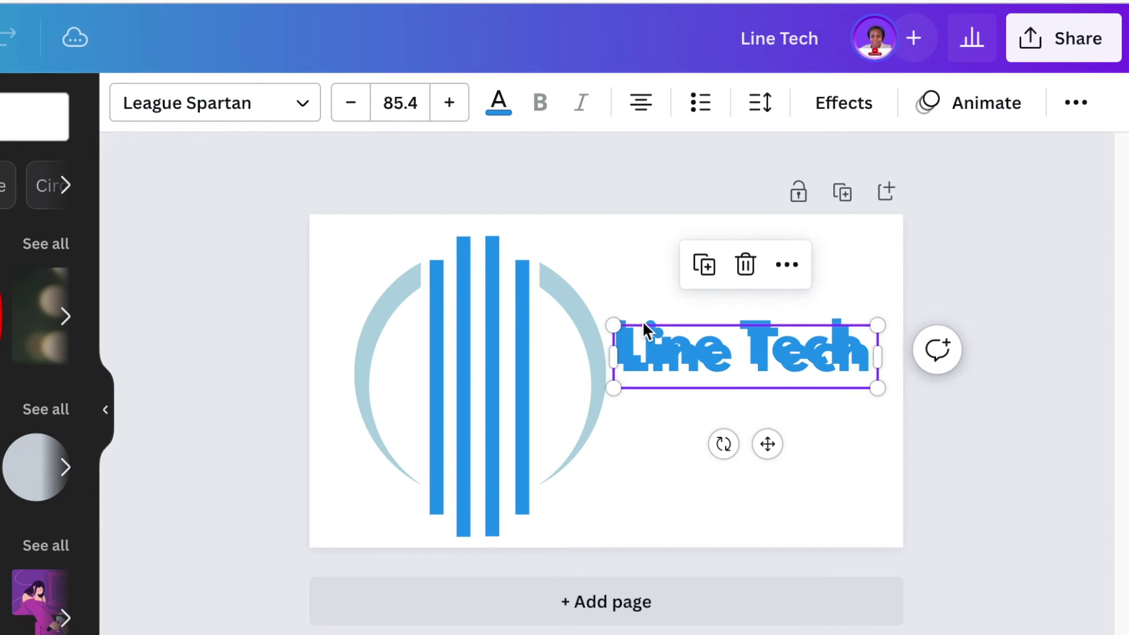
{"action": "left_click", "coordinate": [503, 101]}
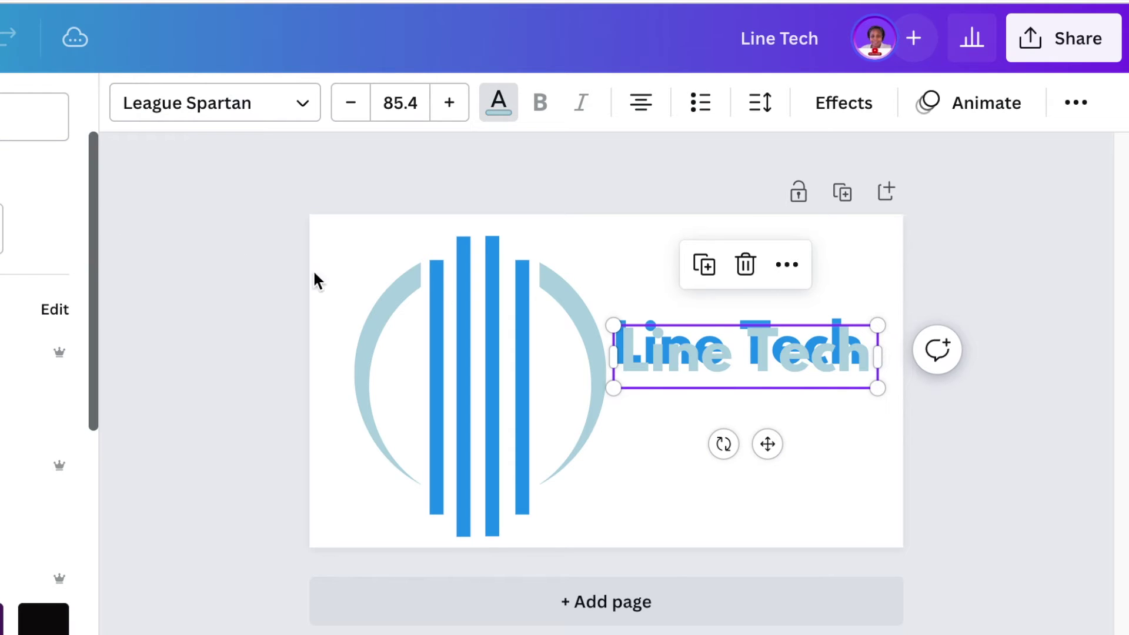
{"action": "left_click_drag", "start_coordinate": [768, 443], "coordinate": [760, 435]}
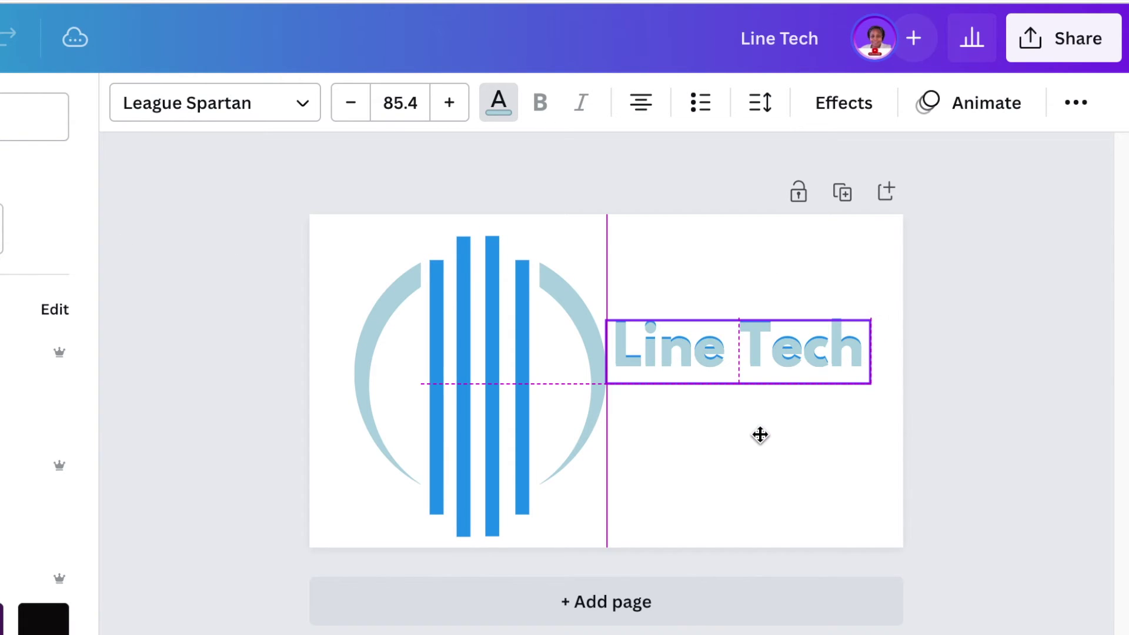
{"action": "left_click", "coordinate": [1004, 497]}
{"action": "left_click", "coordinate": [847, 371]}
{"action": "key", "text": "Down"}
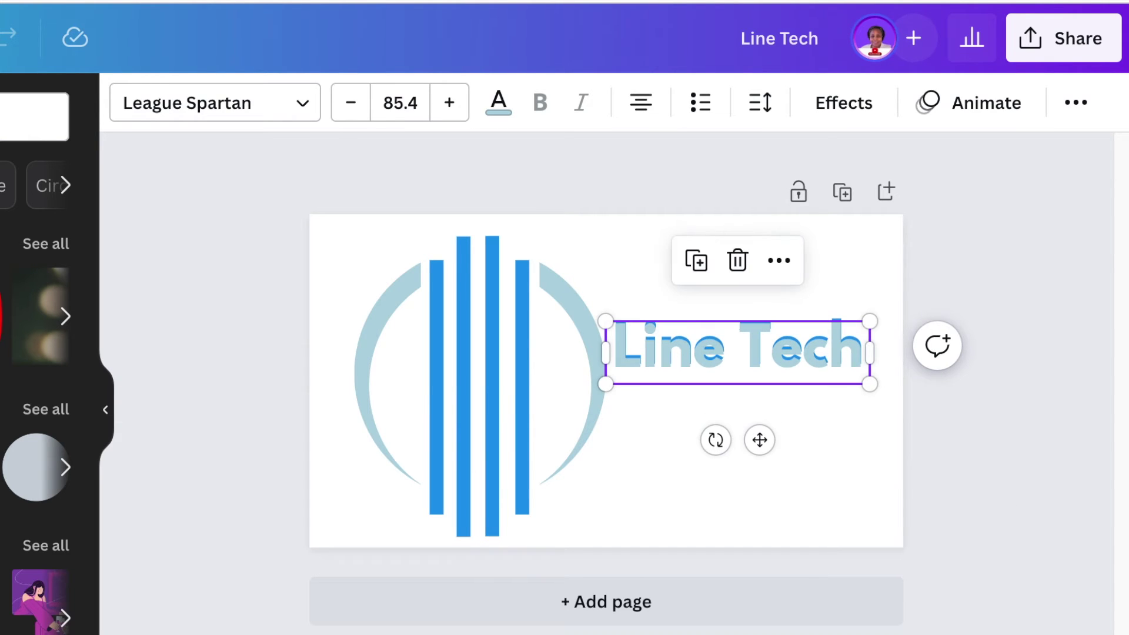
{"action": "left_click", "coordinate": [982, 486]}
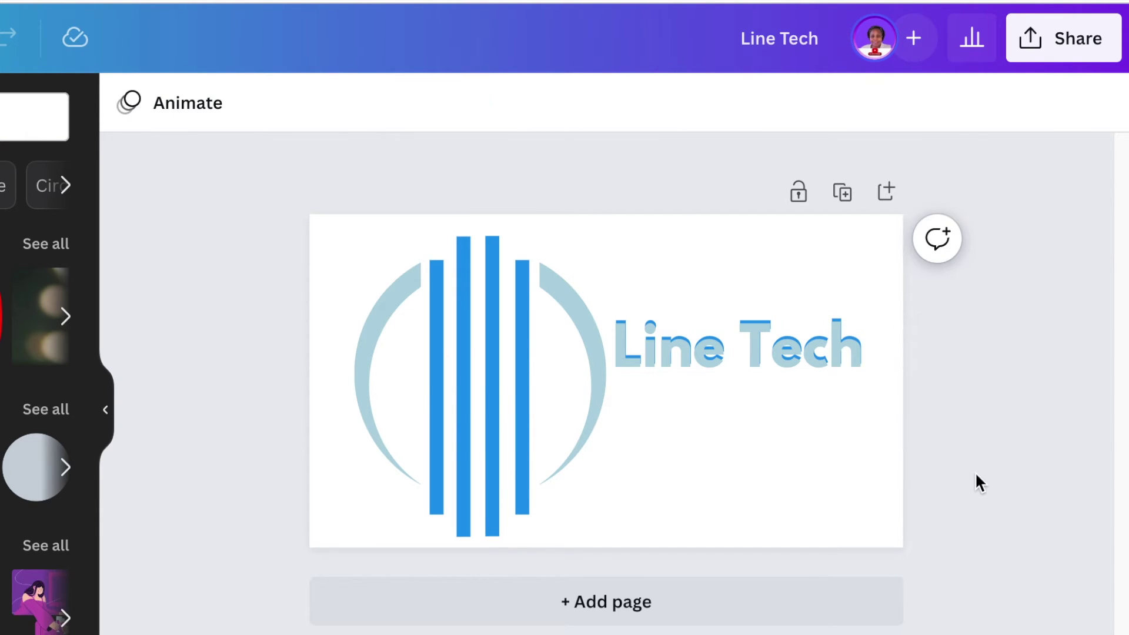
Add the 'Technology First' tagline below the heading and enlarge 'Line Tech'
{"action": "key", "text": "t"}
{"action": "left_click_drag", "start_coordinate": [621, 444], "coordinate": [769, 461]}
{"action": "key", "text": "ctrl+alt+v"}
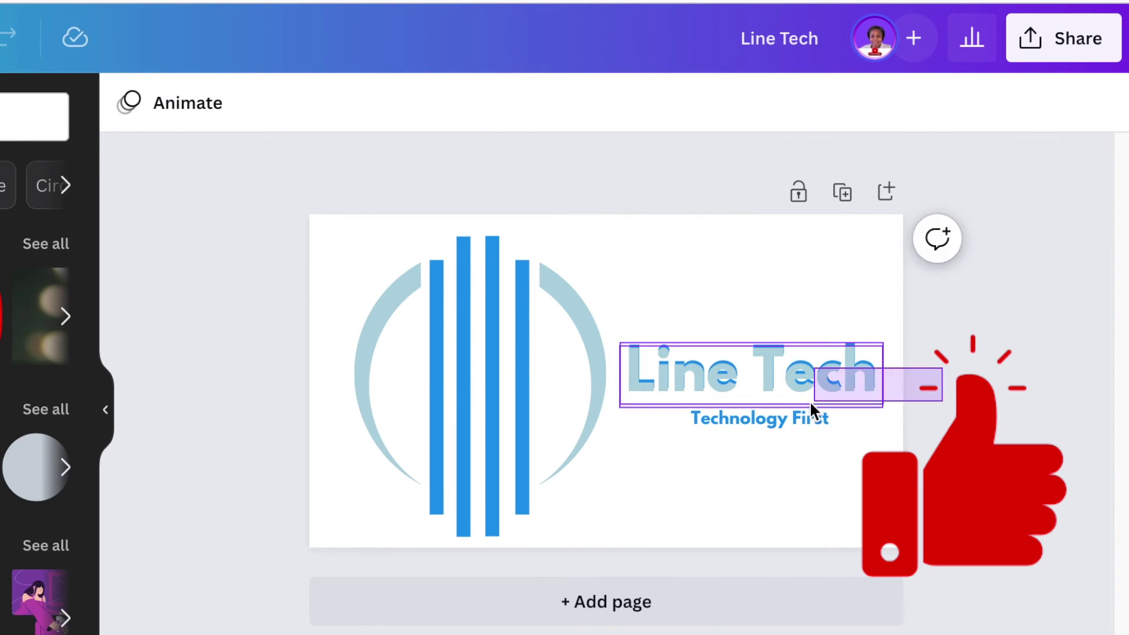
{"action": "left_click", "coordinate": [812, 404]}
{"action": "key", "text": "Escape"}
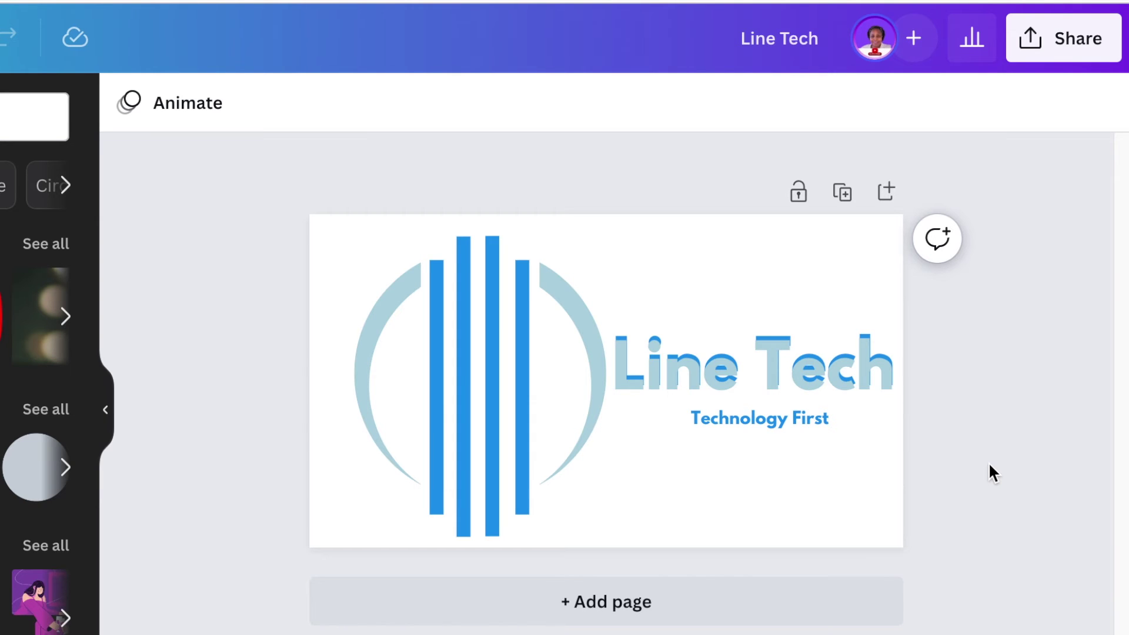
{"action": "left_click", "coordinate": [1064, 38]}
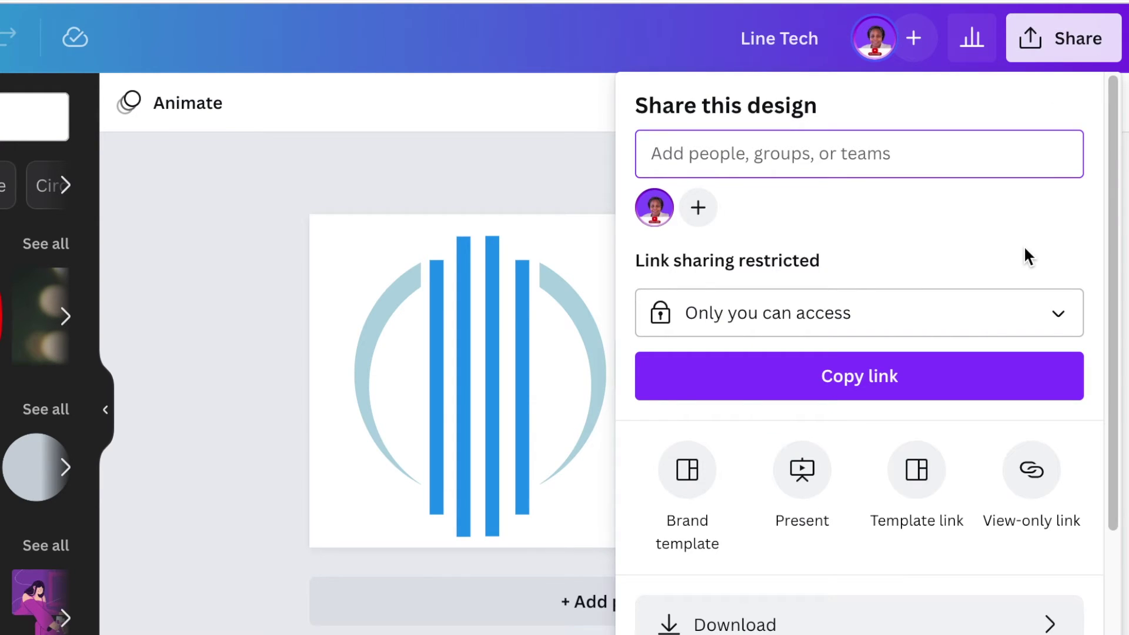
Download the design as 'Line Tech.png' with a transparent background
{"action": "scroll", "coordinate": [1005, 284], "scroll_direction": "down", "scroll_amount": 3}
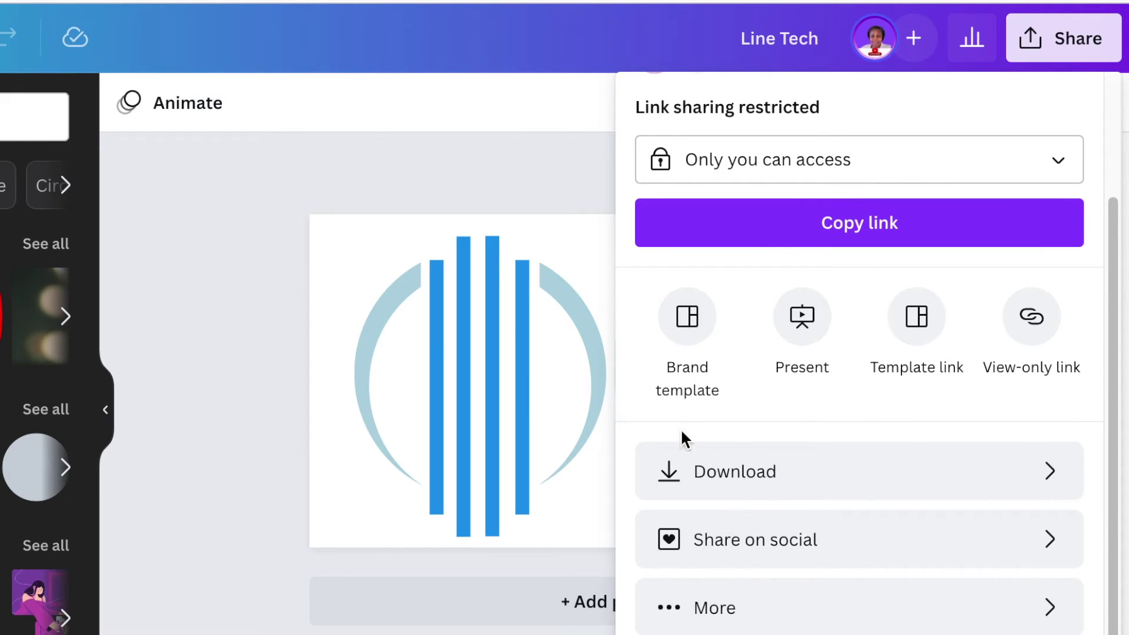
{"action": "left_click", "coordinate": [733, 478]}
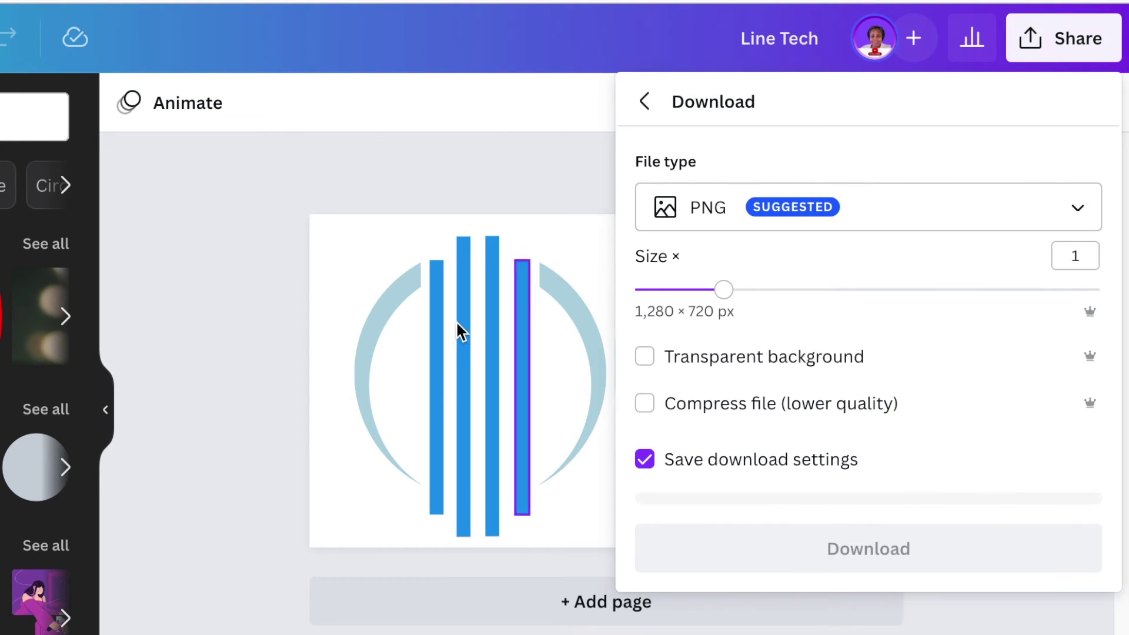
{"action": "left_click", "coordinate": [656, 356]}
{"action": "left_click", "coordinate": [870, 541]}
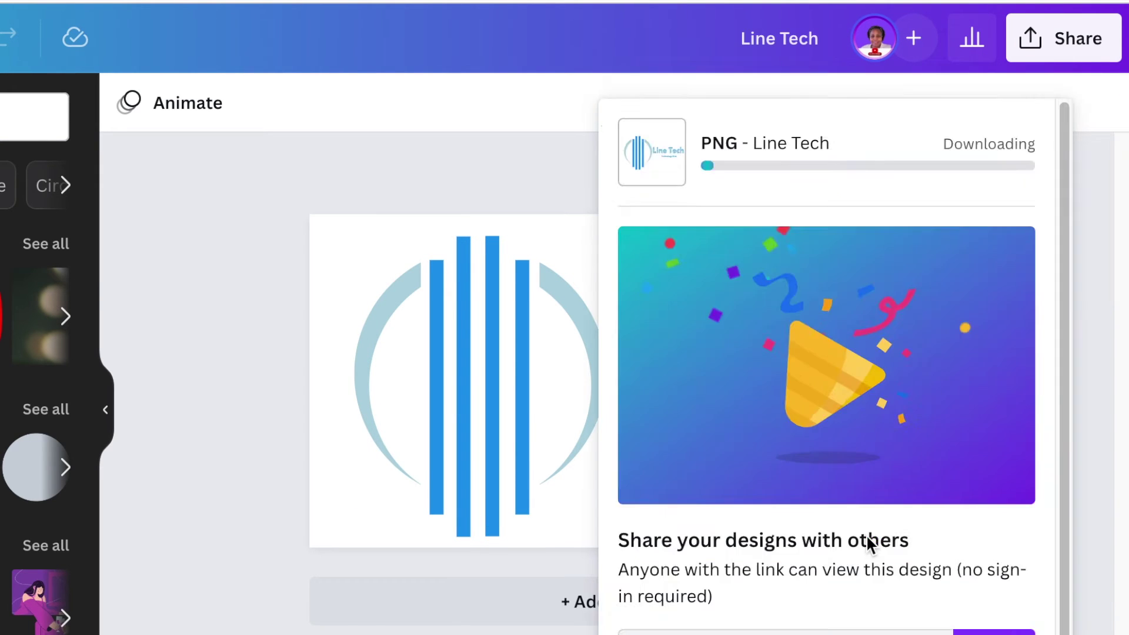
{"action": "left_click", "coordinate": [717, 487]}
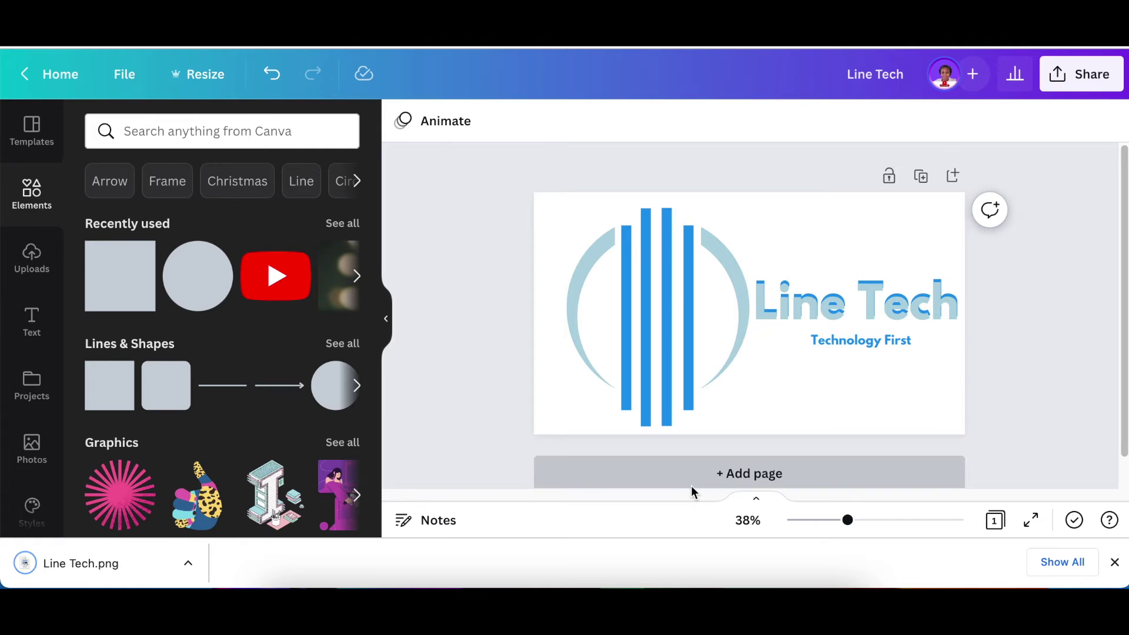
Add a second page, upload Line Tech.png onto it, and remove its background
{"action": "left_click", "coordinate": [691, 486]}
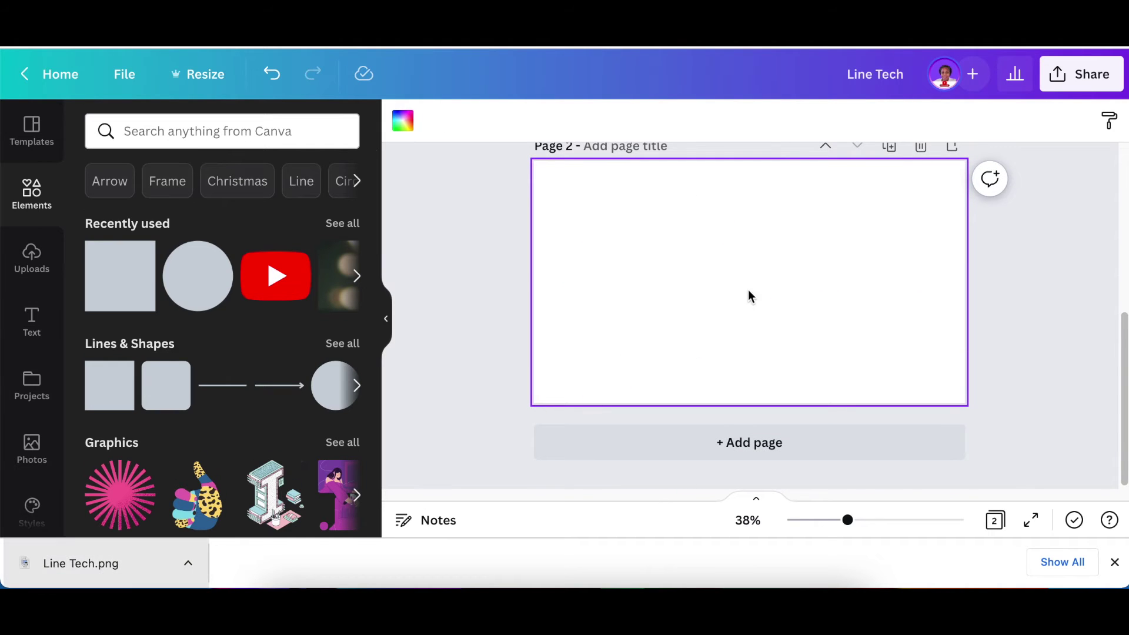
{"action": "left_click_drag", "start_coordinate": [81, 563], "coordinate": [731, 338]}
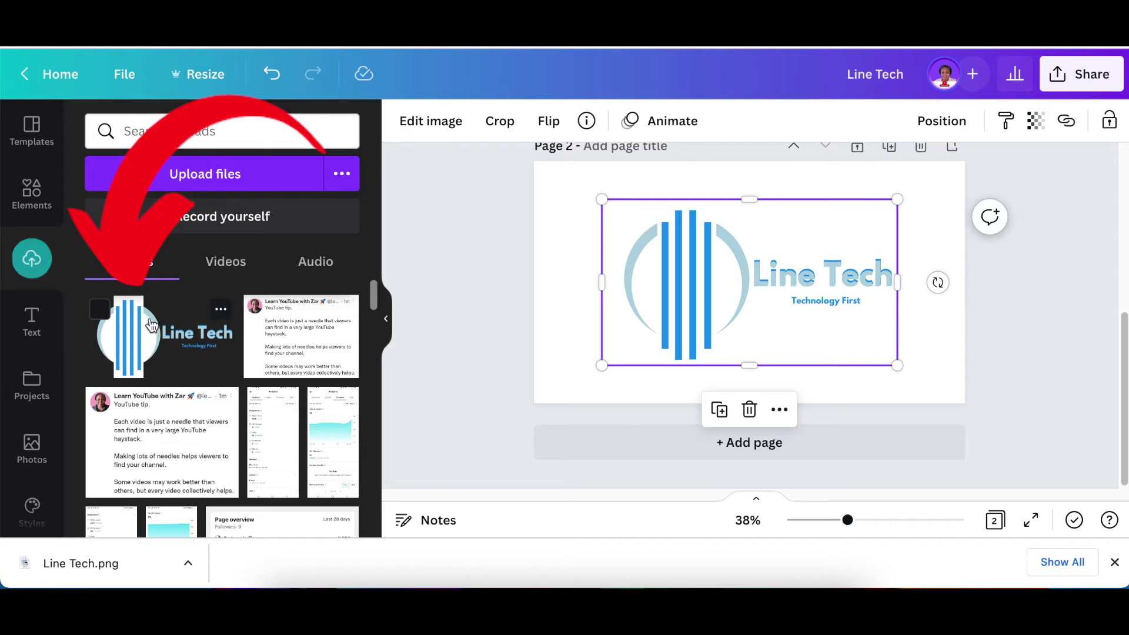
{"action": "left_click", "coordinate": [426, 122]}
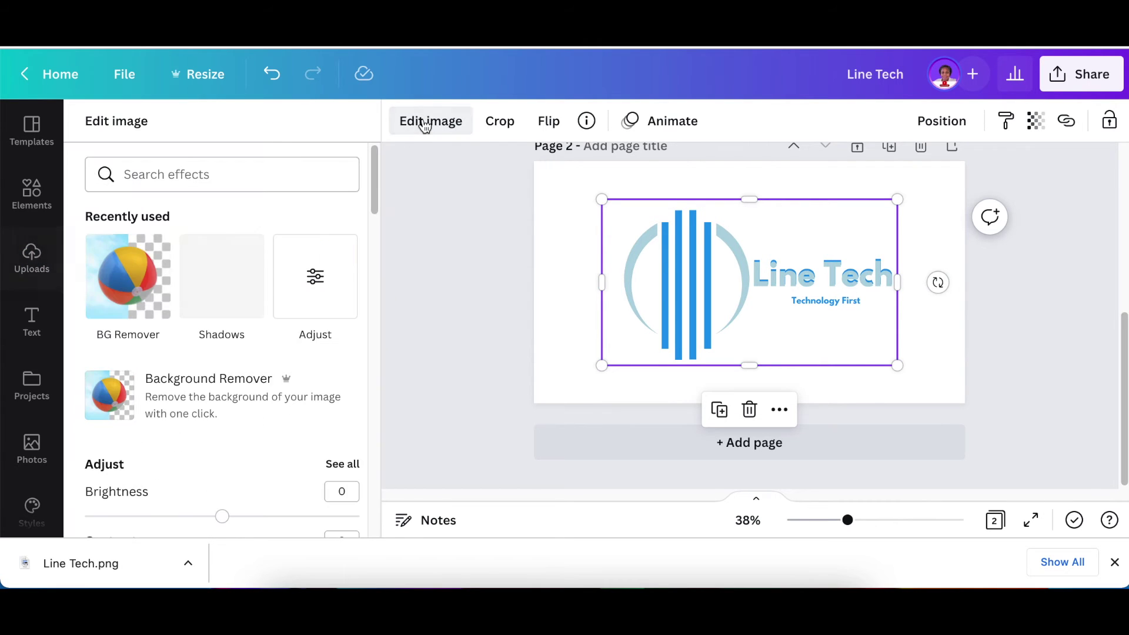
{"action": "left_click", "coordinate": [147, 277]}
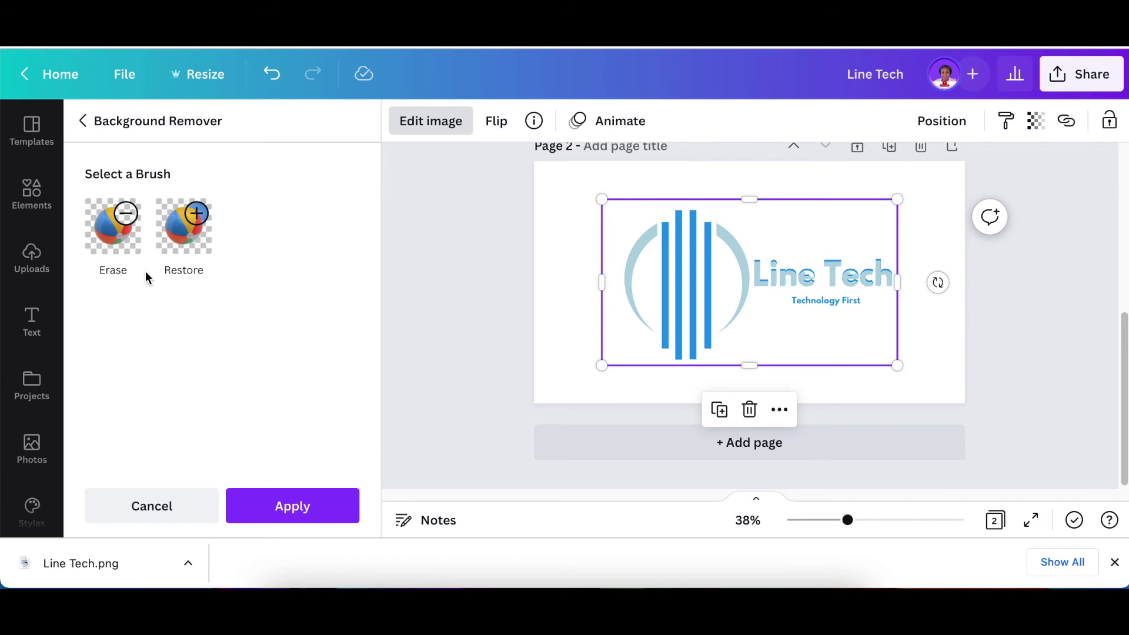
{"action": "left_click", "coordinate": [298, 515]}
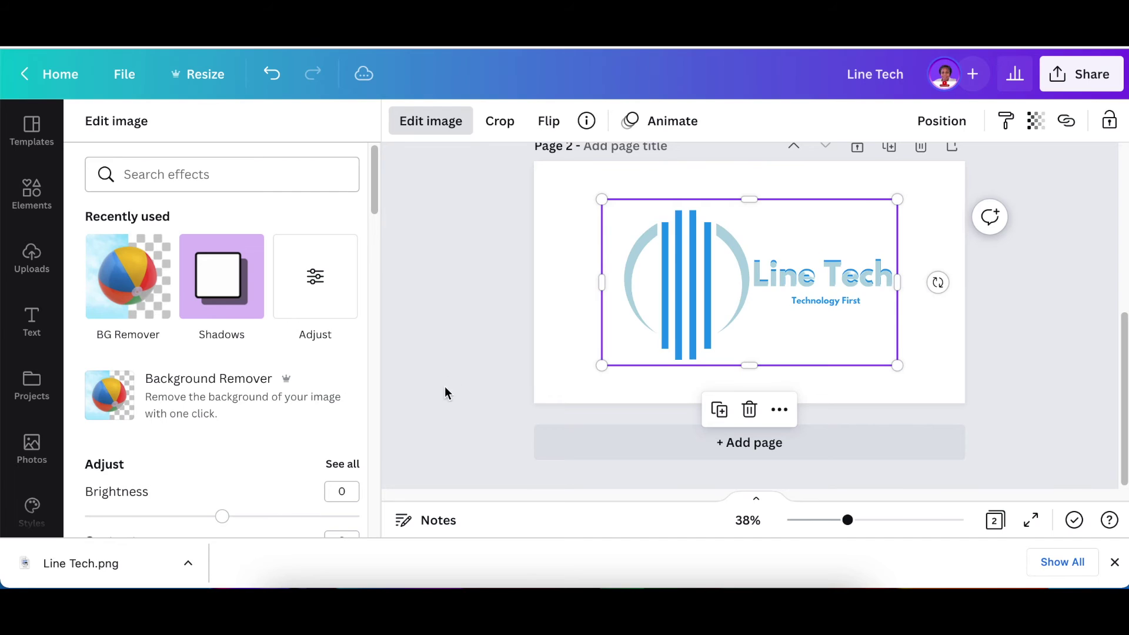
Enlarge the logo to fill page 2 and download the design again
{"action": "left_click_drag", "start_coordinate": [602, 365], "coordinate": [504, 405]}
{"action": "mouse_move", "coordinate": [651, 328]}
{"action": "left_mouse_down"}
{"action": "mouse_move", "coordinate": [673, 312]}
{"action": "mouse_move", "coordinate": [670, 323]}
{"action": "left_mouse_up"}
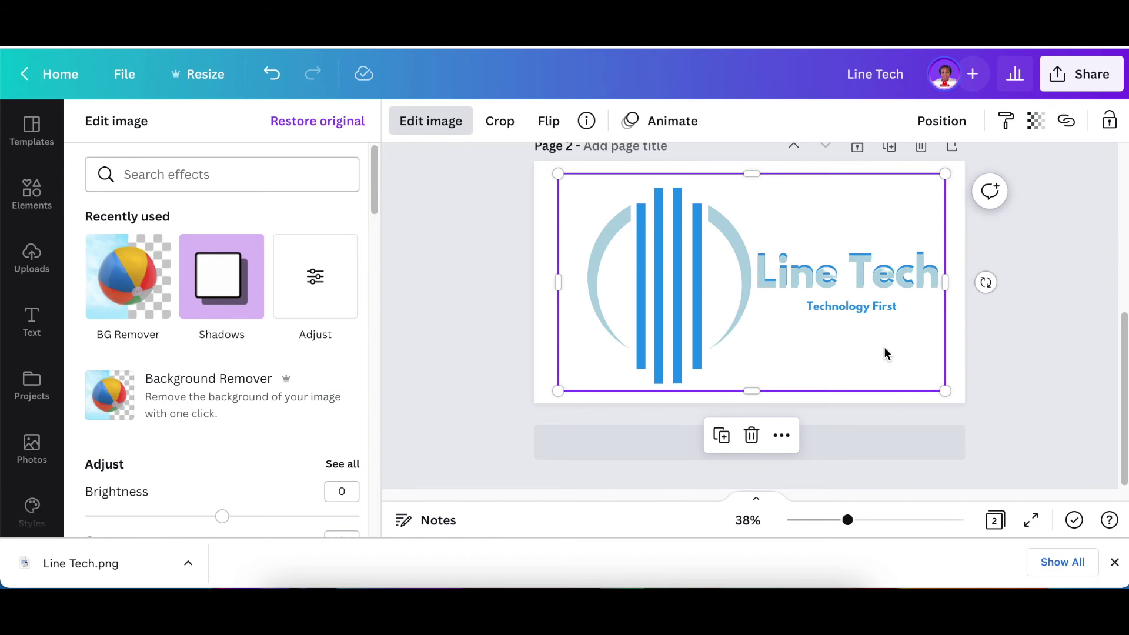
{"action": "left_click", "coordinate": [1075, 83]}
{"action": "scroll", "coordinate": [1046, 272], "scroll_direction": "down", "scroll_amount": 3}
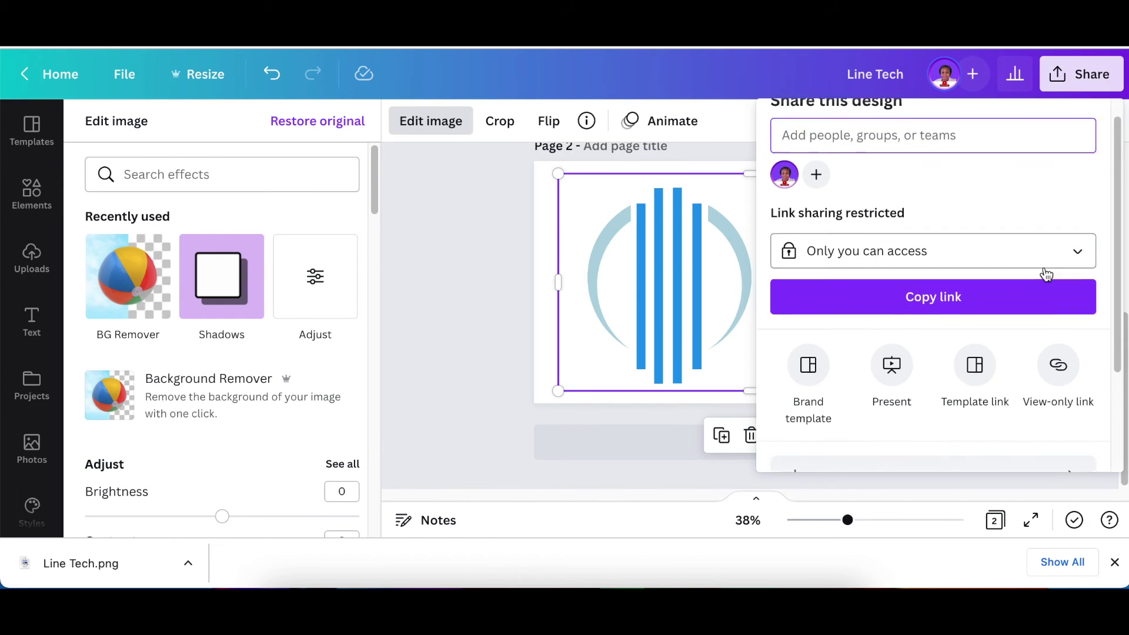
{"action": "left_click", "coordinate": [978, 344]}
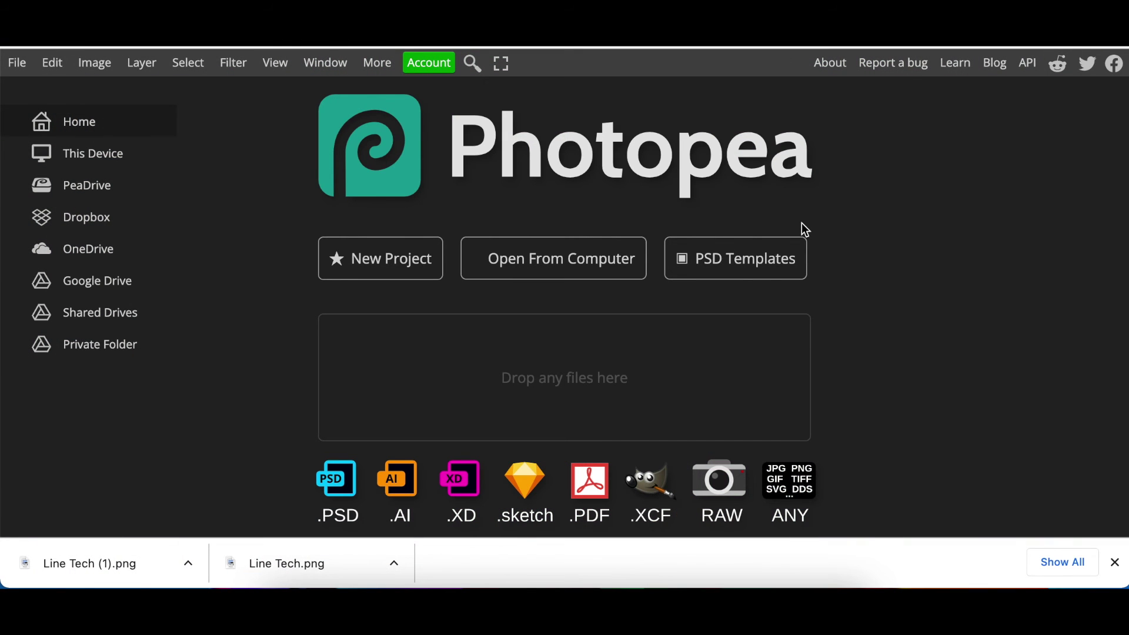
Open the Glass Effects Logo Mockup from Photopea's PSD Templates
{"action": "left_click", "coordinate": [729, 266]}
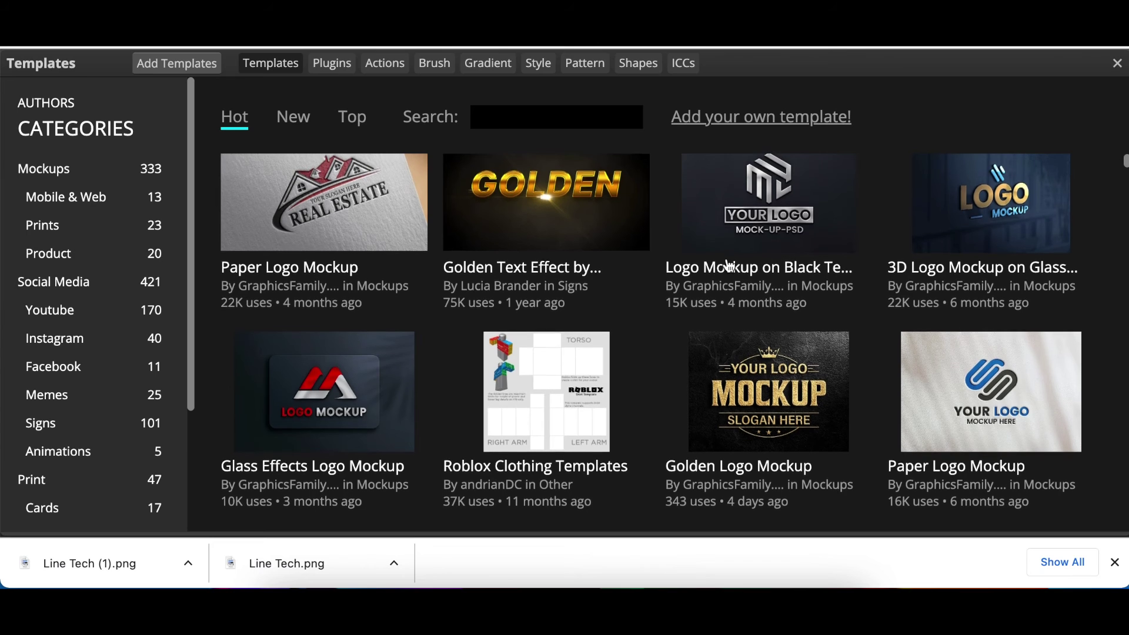
{"action": "scroll", "coordinate": [728, 265], "scroll_direction": "down", "scroll_amount": 3}
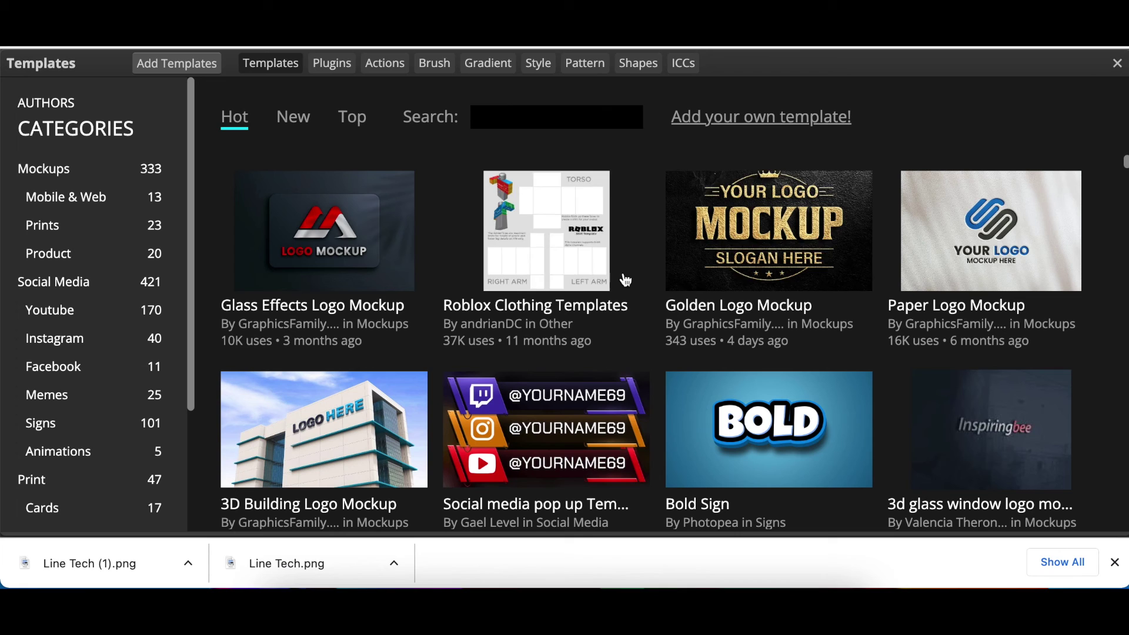
{"action": "left_click", "coordinate": [361, 310]}
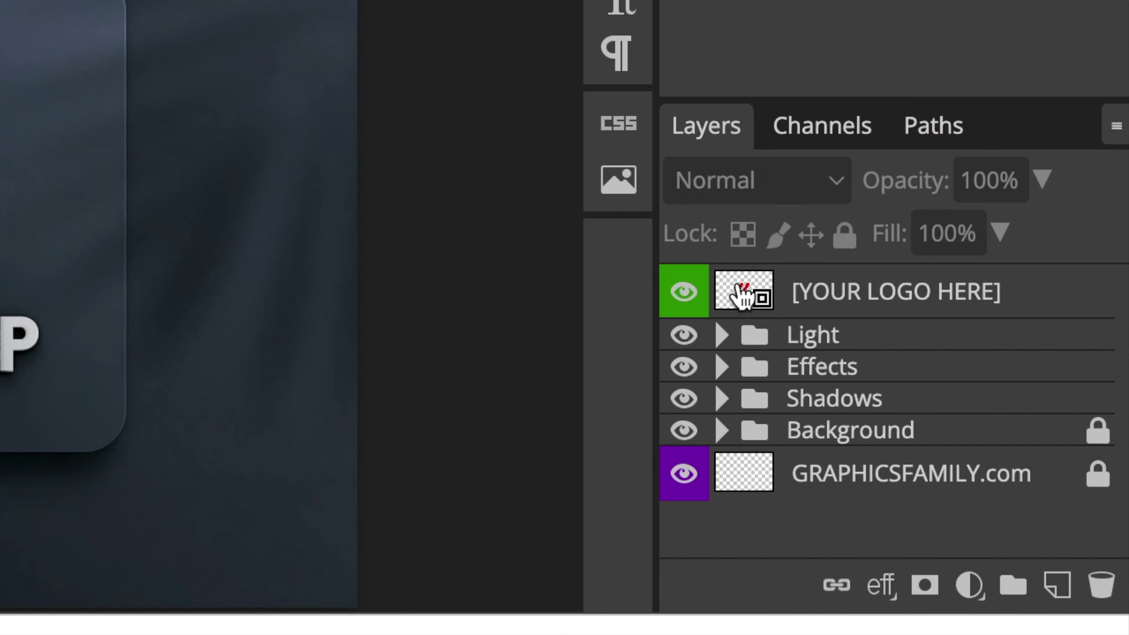
Edit the [YOUR LOGO HERE] smart object and hide its Graphicsfamily layer
{"action": "double_click", "coordinate": [742, 294]}
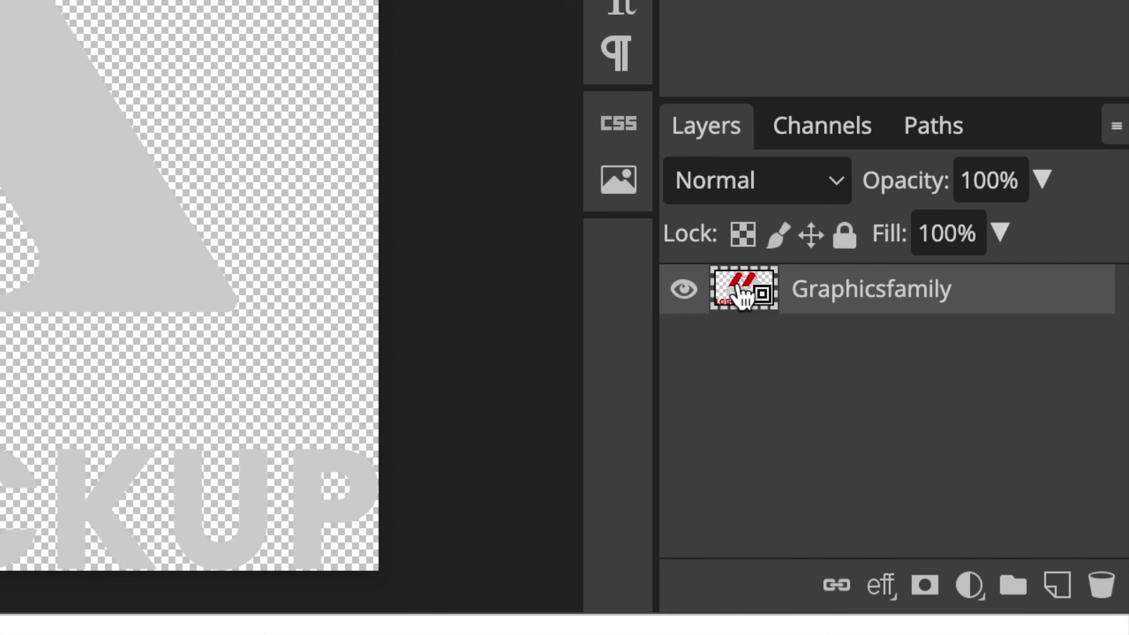
{"action": "left_click", "coordinate": [681, 294]}
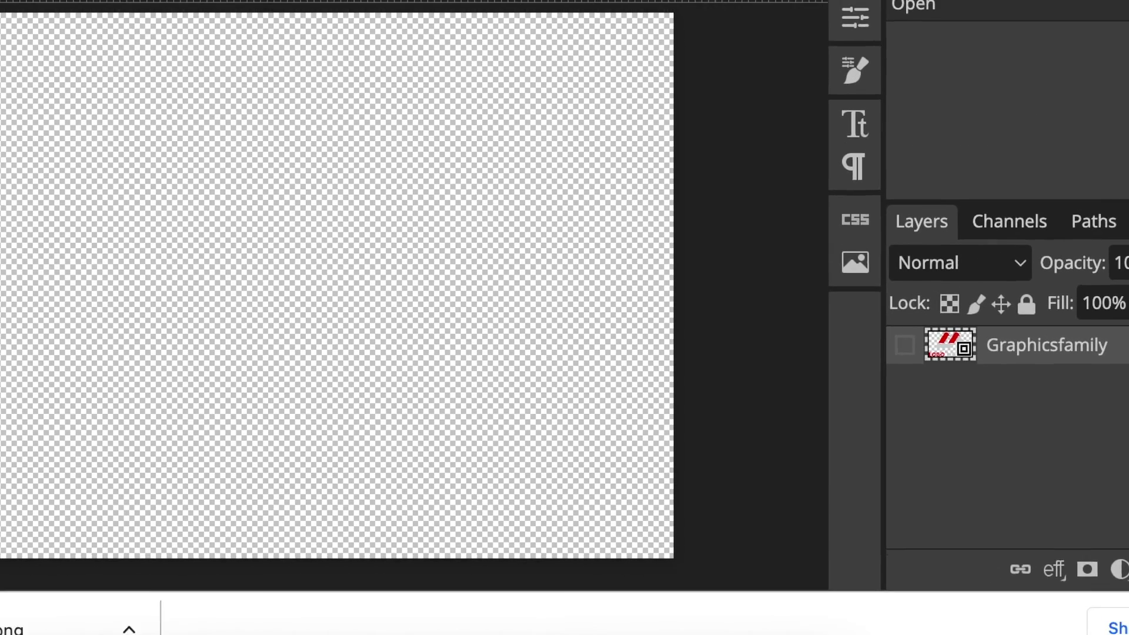
Place Line Tech.png into the smart object, commit it, and save with Ctrl+S
{"action": "left_click_drag", "start_coordinate": [10, 628], "coordinate": [1, 445]}
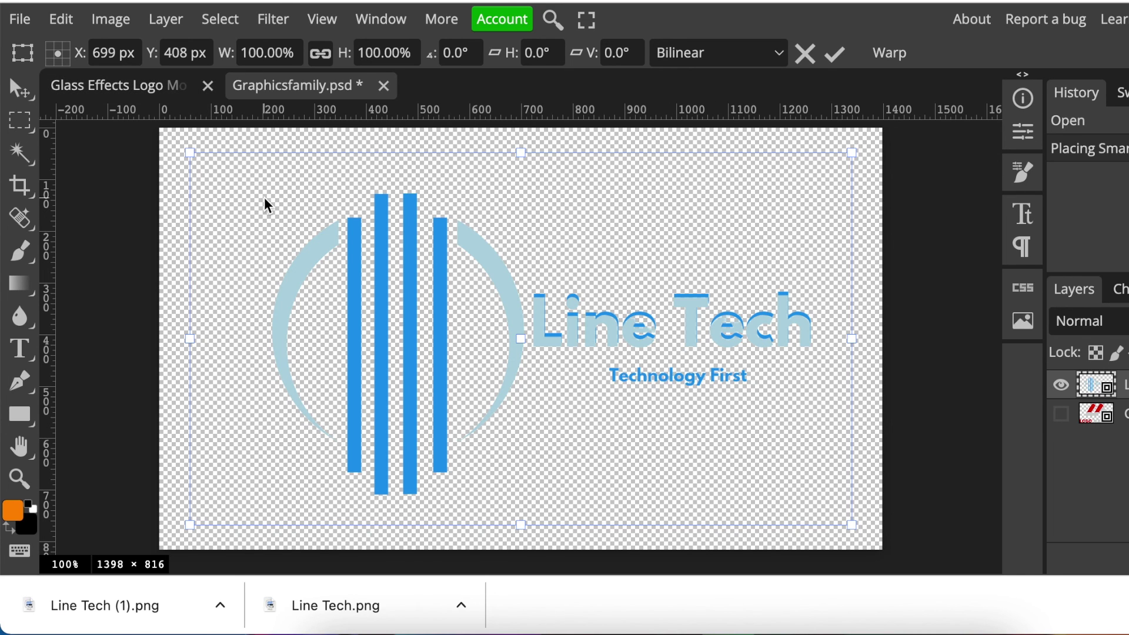
{"action": "key", "text": "Return"}
{"action": "key", "text": "ctrl+s"}
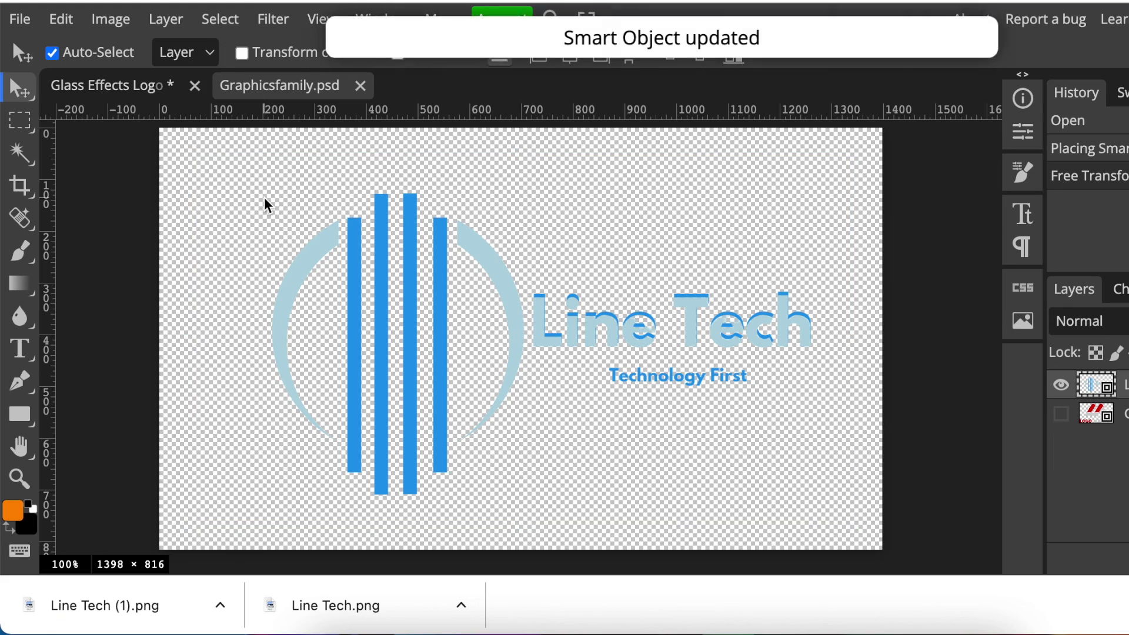
Switch back to the Glass Effects Logo Mockup document to view the Line Tech logo on the glass card
{"action": "left_click", "coordinate": [105, 88]}
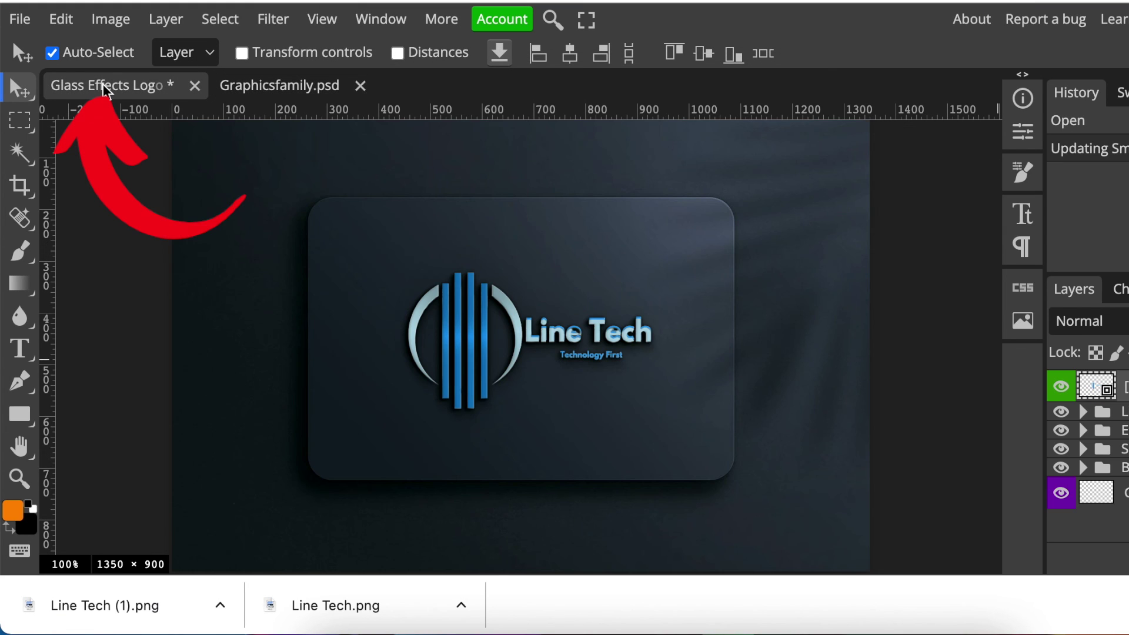